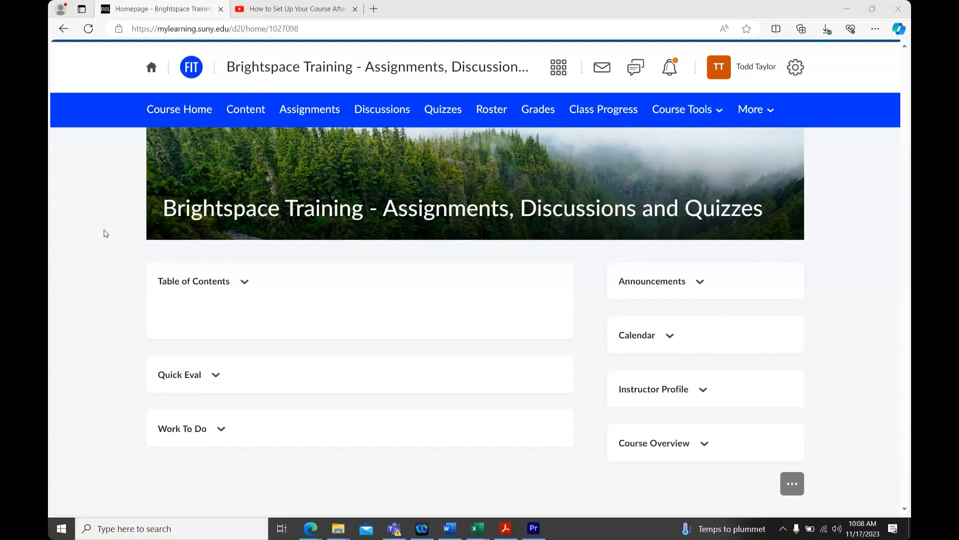
# Step: Open the course content area and add a module named Week 1 to the table of contents
pyautogui.click(106, 233)
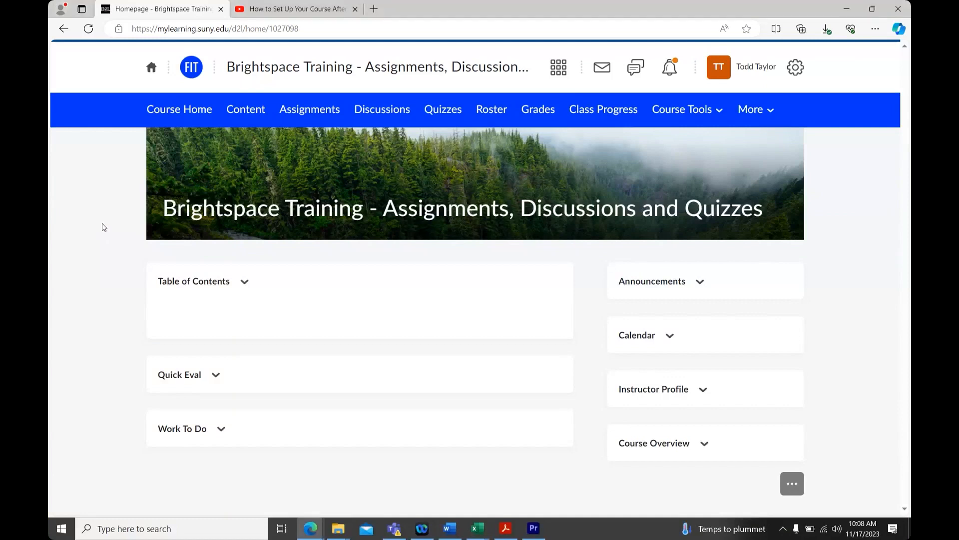
pyautogui.click(249, 117)
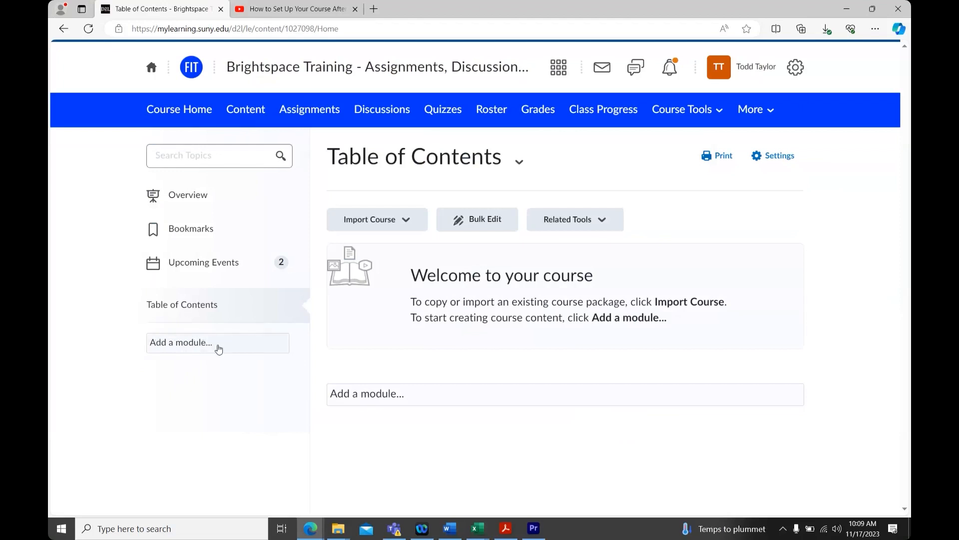
pyautogui.click(247, 348)
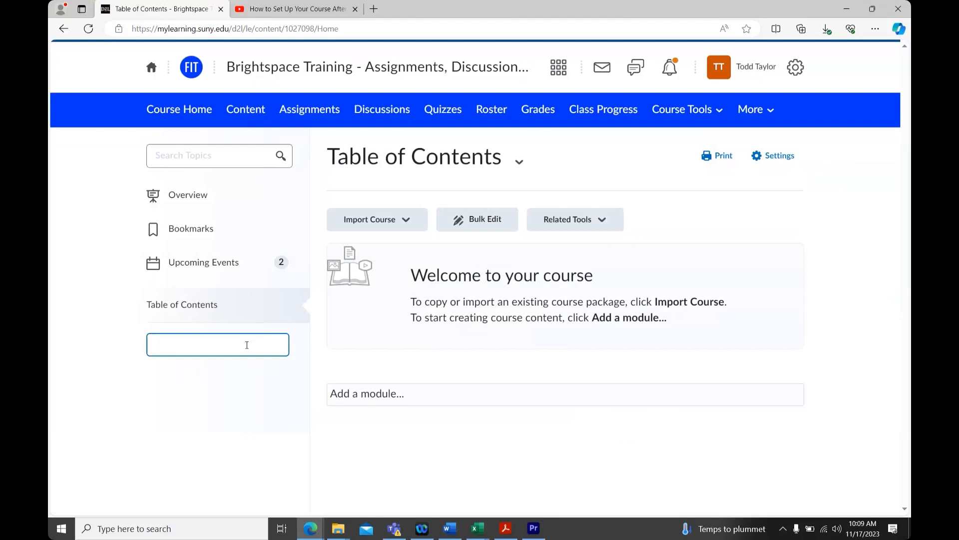
pyautogui.write('Week 1')
pyautogui.press('Return')
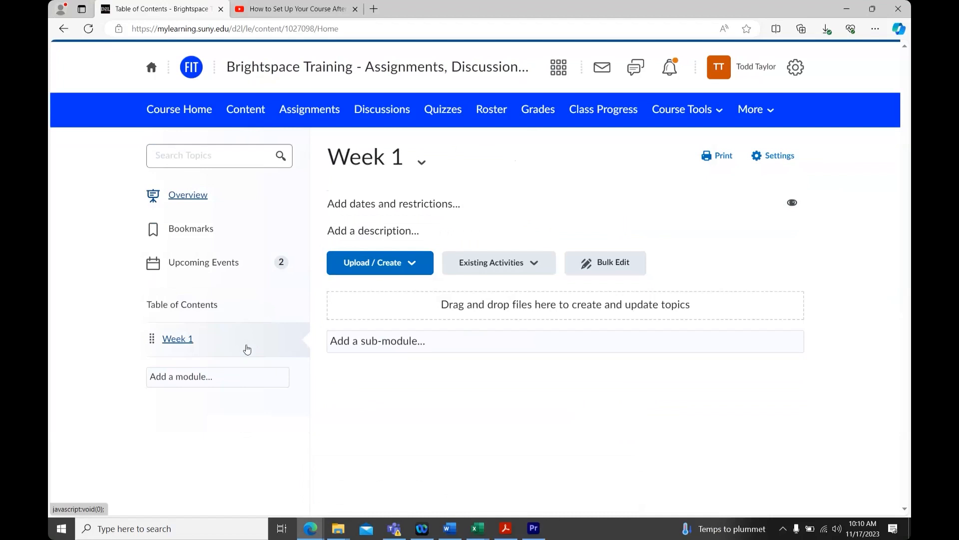
# Step: Add two more modules named Week 2 and Week 3 below Week 1 in the table of contents
pyautogui.click(205, 379)
pyautogui.write('W')
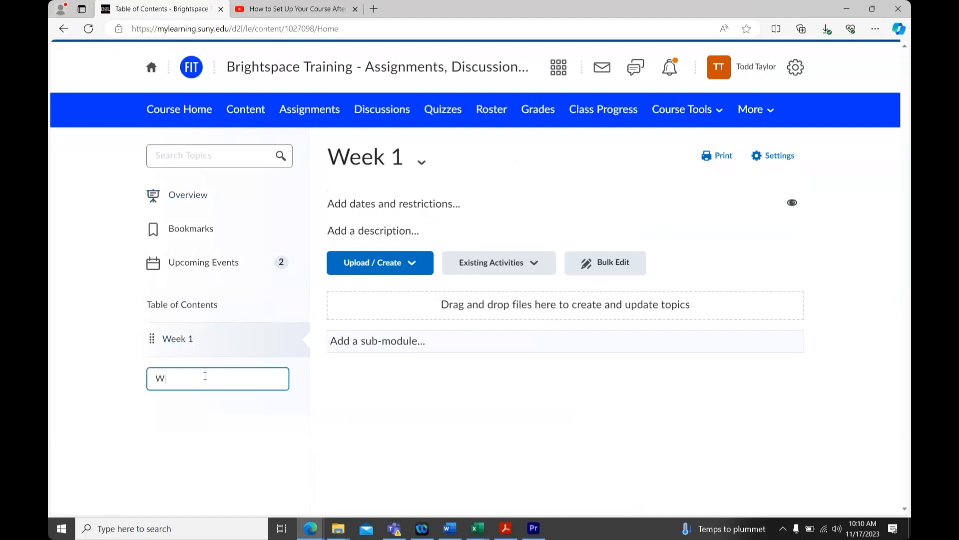
pyautogui.write('eek 2')
pyautogui.press('Return')
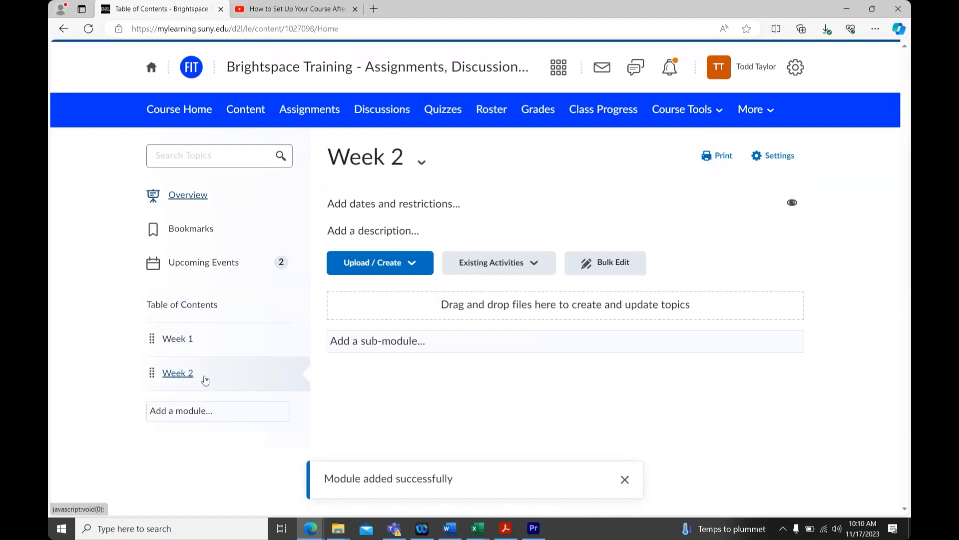
pyautogui.click(244, 415)
pyautogui.write('Week')
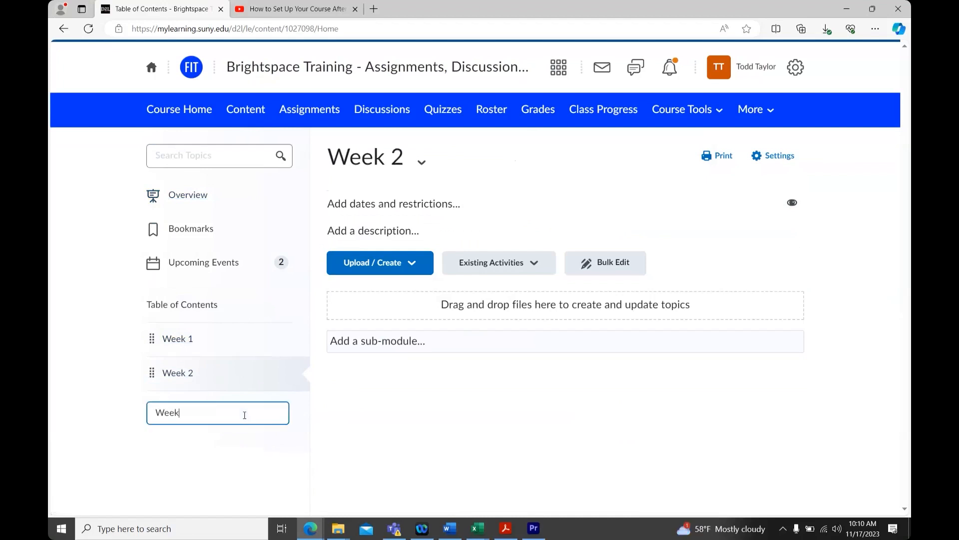
pyautogui.write(' 3')
pyautogui.press('Return')
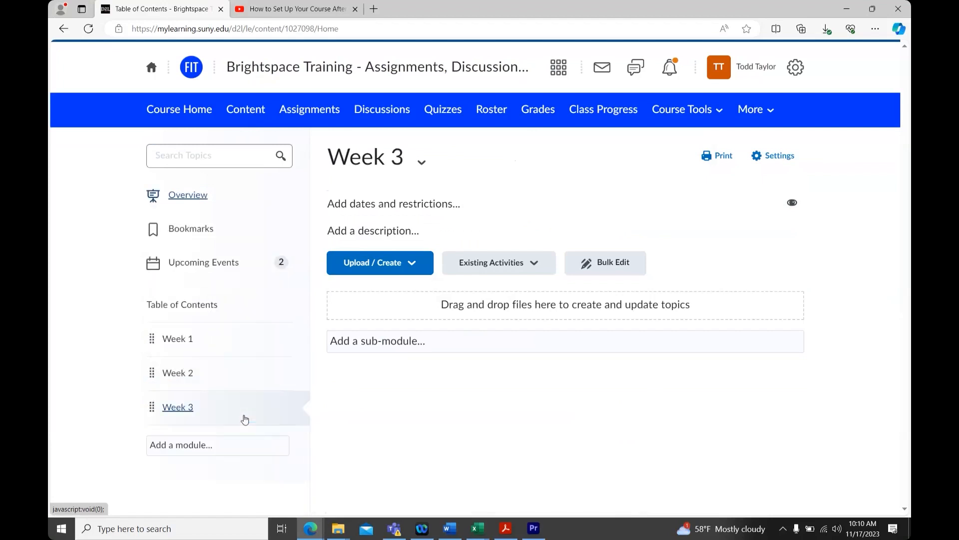
# Step: Open the Week 1 module and reorder it below Week 2 and back to first place in the module list
pyautogui.click(244, 343)
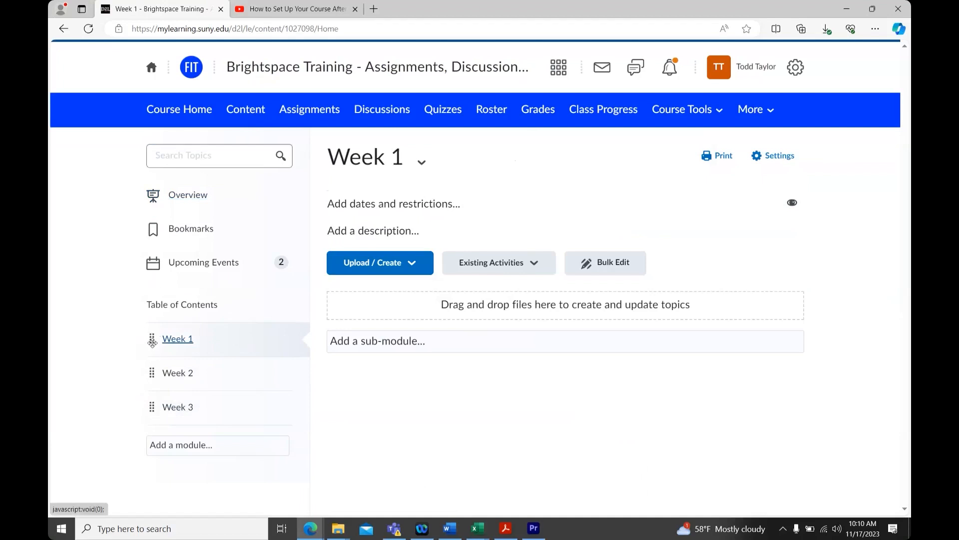
pyautogui.moveTo(152, 339); pyautogui.dragTo(154, 387)
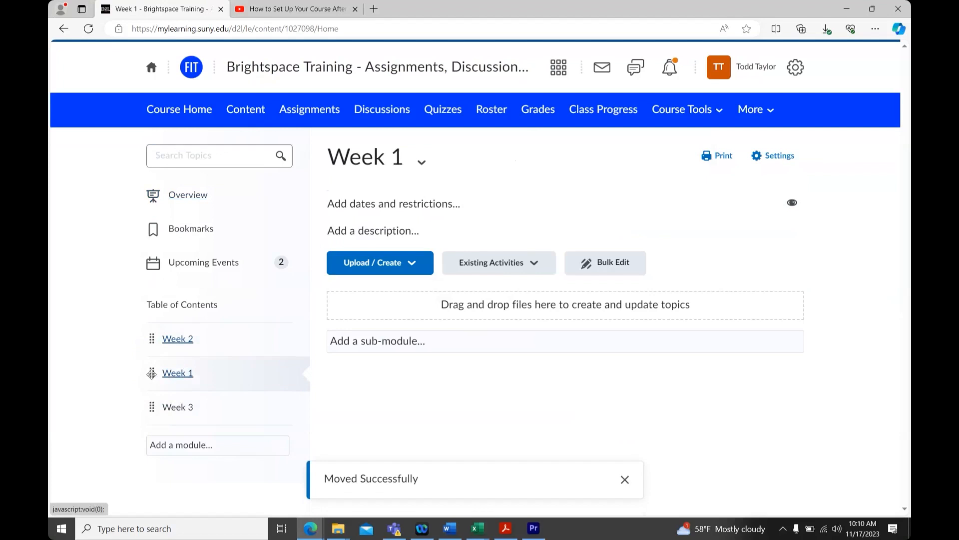
pyautogui.moveTo(152, 374); pyautogui.dragTo(155, 329)
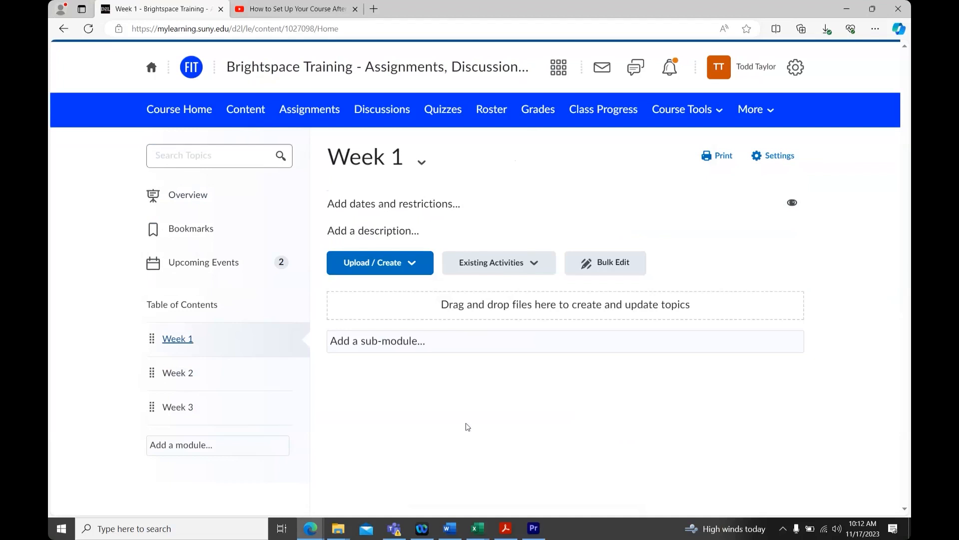
# Step: Upload the file Sample PDF - Build your course.pdf from the computer into the Week 1 module
pyautogui.click(403, 267)
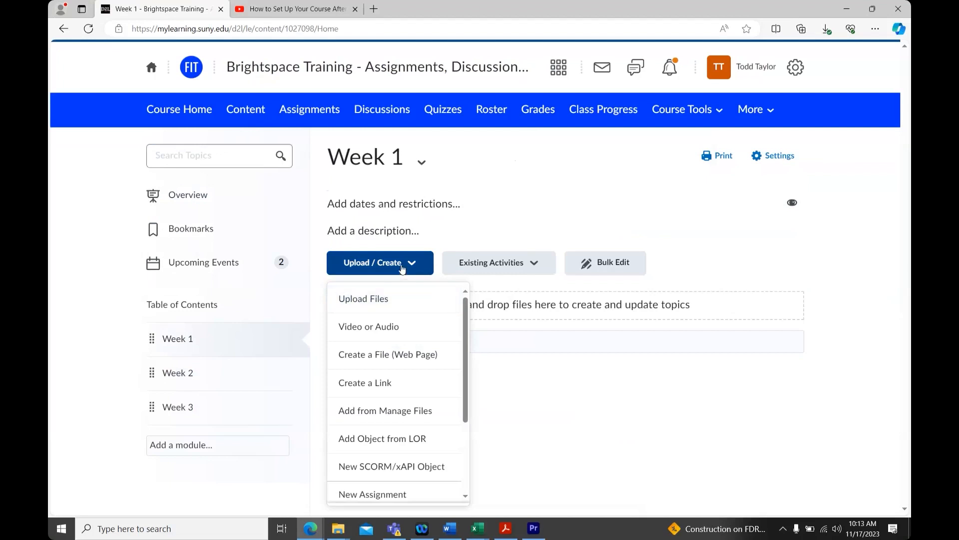
pyautogui.click(410, 302)
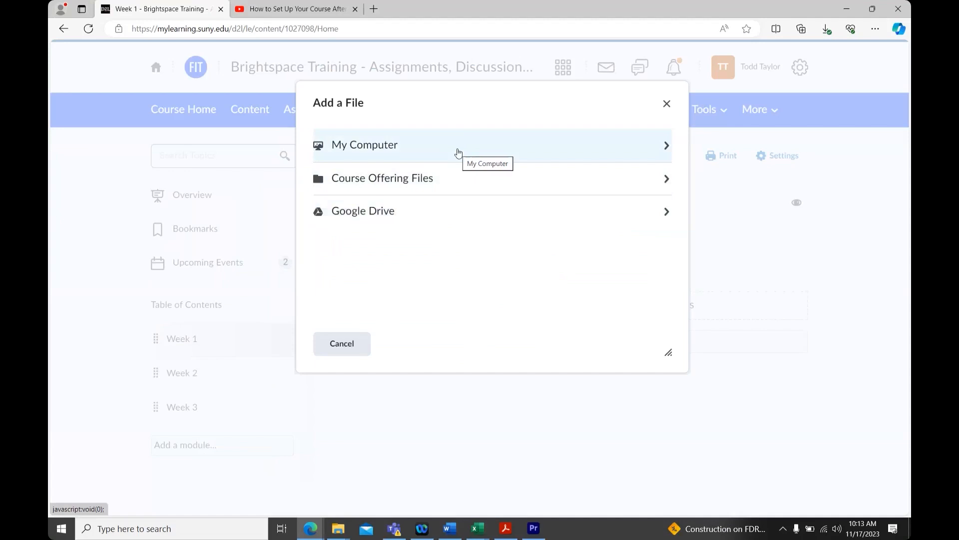
pyautogui.click(458, 152)
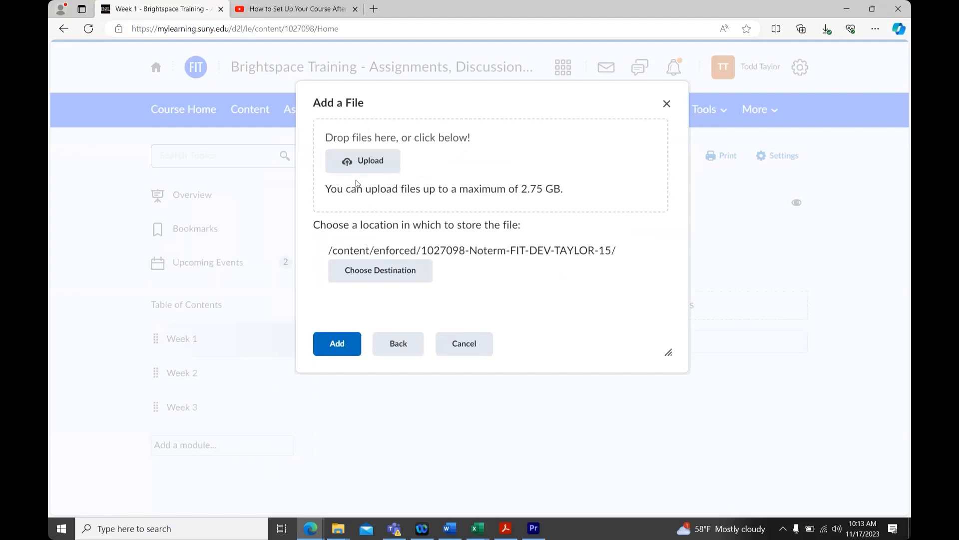
pyautogui.click(344, 168)
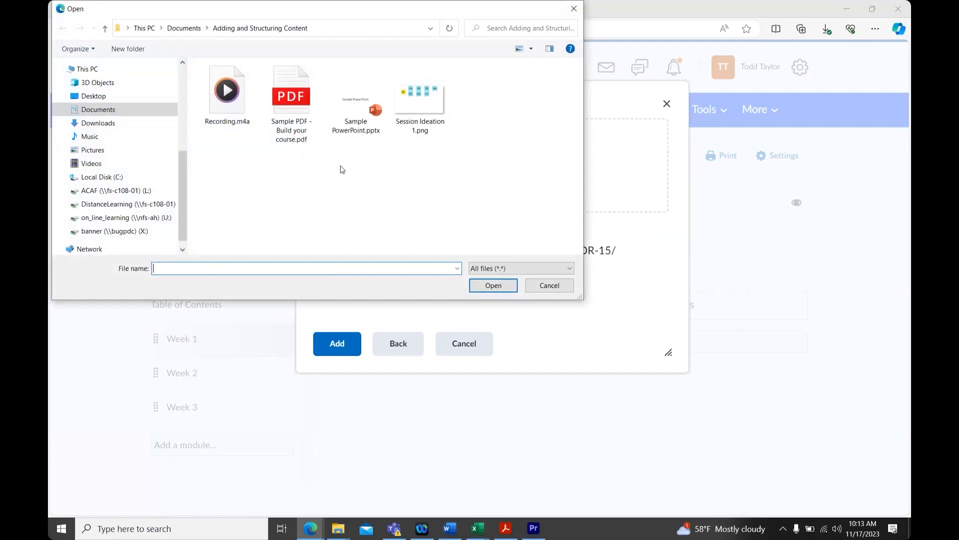
pyautogui.click(284, 128)
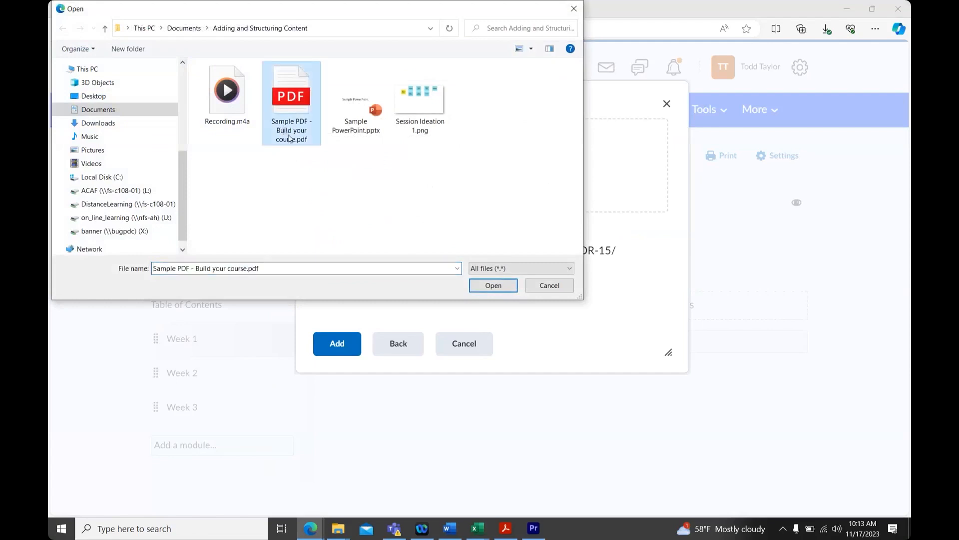
pyautogui.click(500, 288)
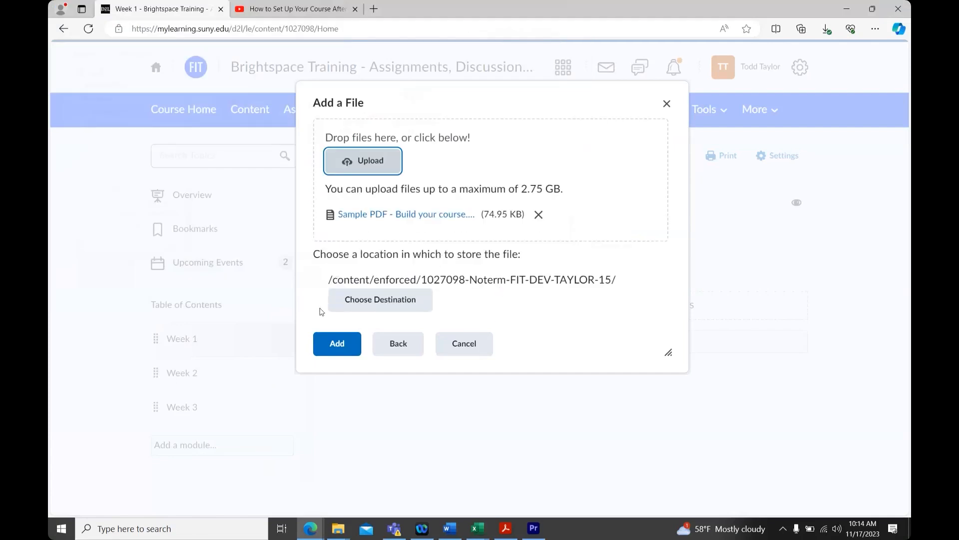
pyautogui.click(323, 345)
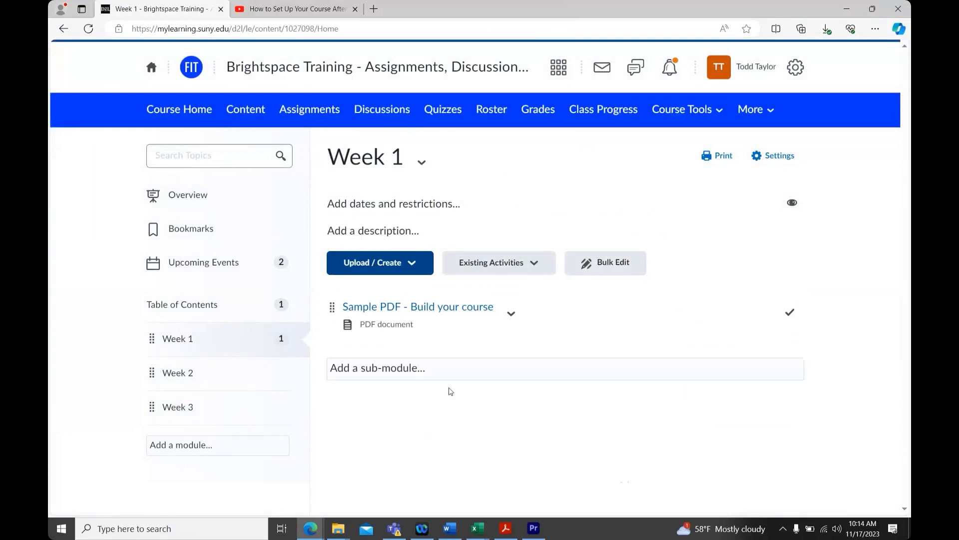
# Step: Preview the uploaded Sample PDF topic, looking through its pages and activity details, and return to the Week 1 module
pyautogui.click(450, 308)
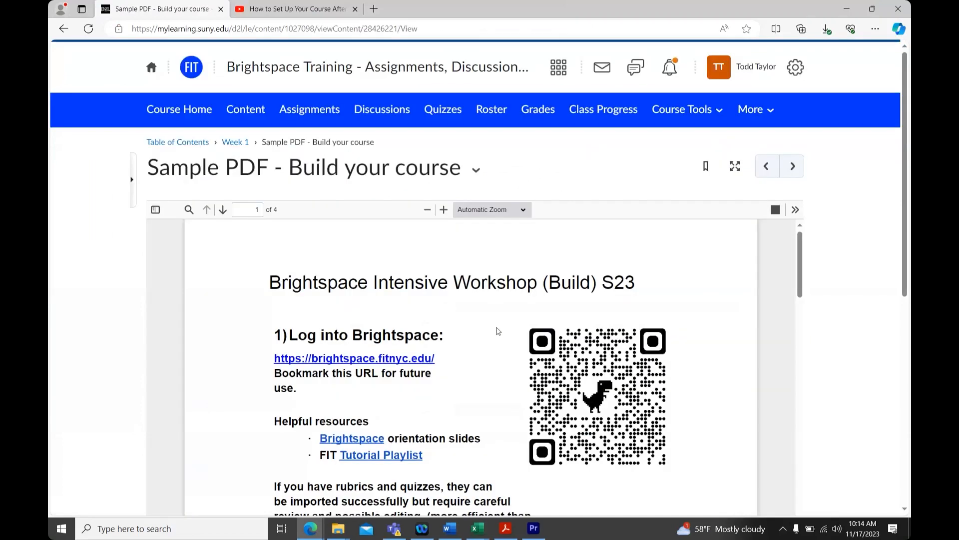
pyautogui.scroll(-5, 862, 302)
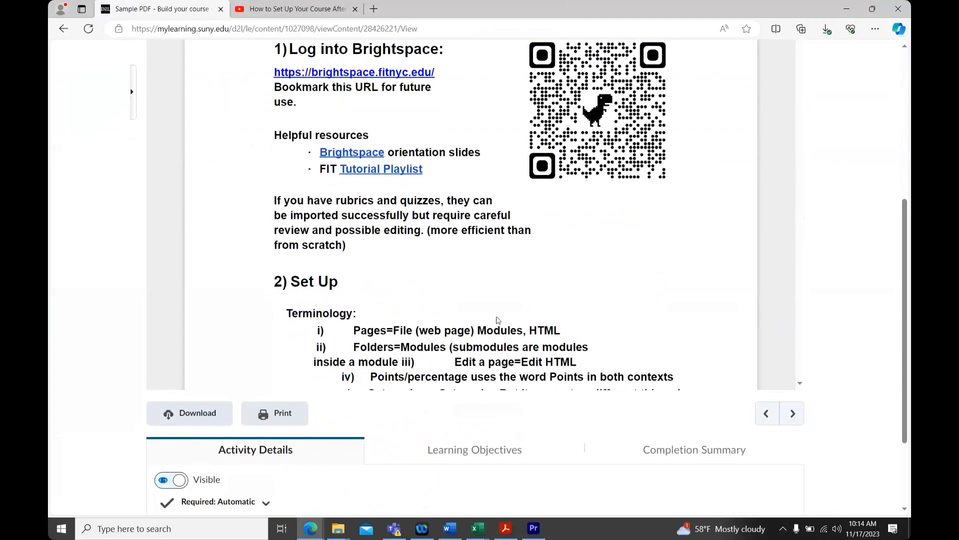
pyautogui.scroll(5, 863, 265)
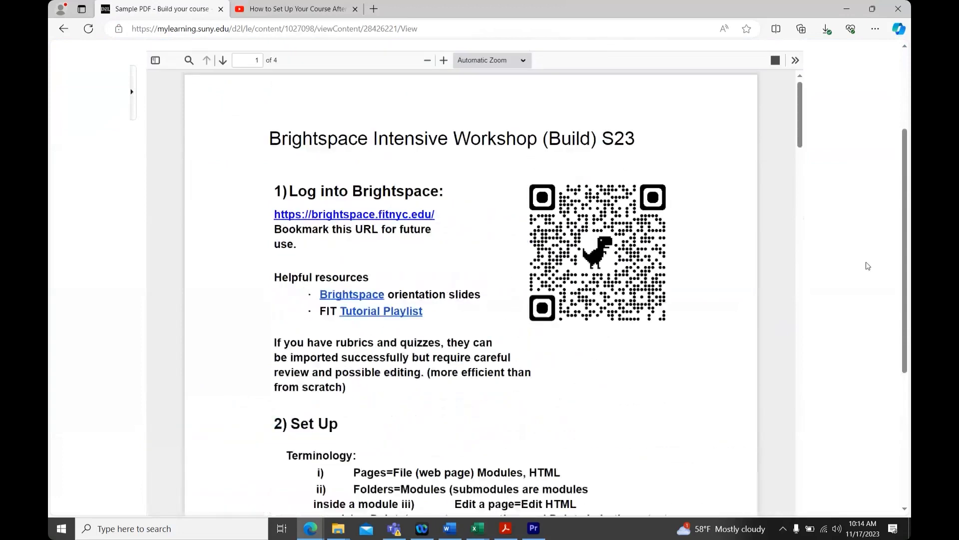
pyautogui.scroll(-15, 652, 337)
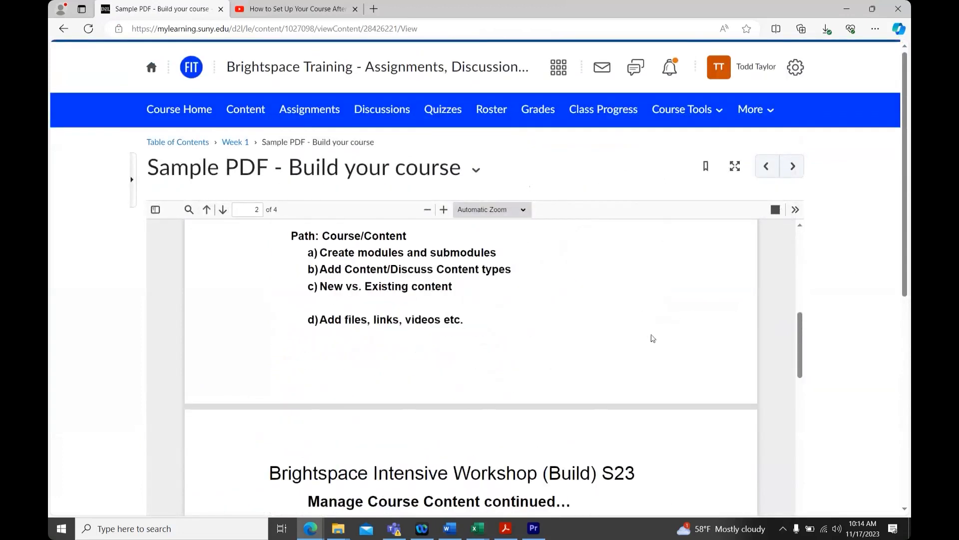
pyautogui.scroll(-12, 652, 338)
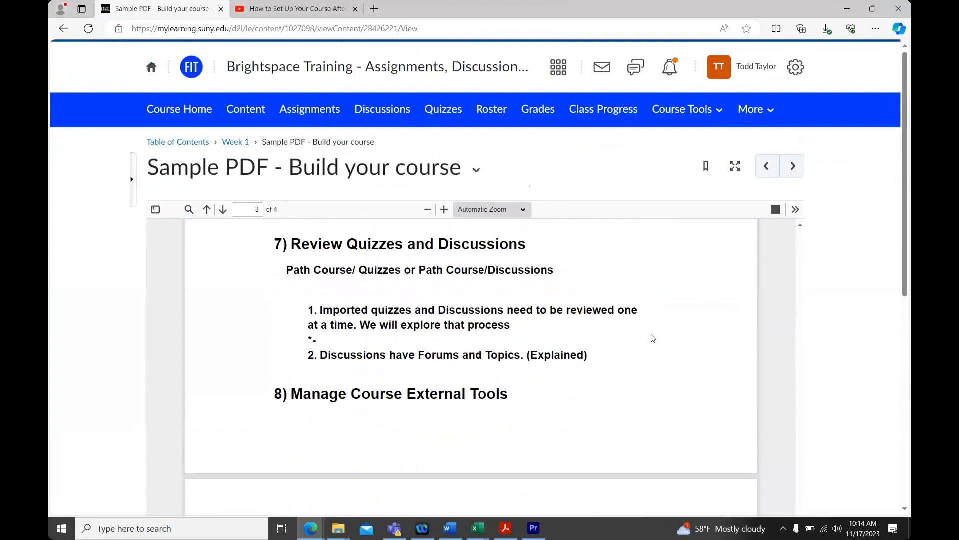
pyautogui.scroll(12, 670, 369)
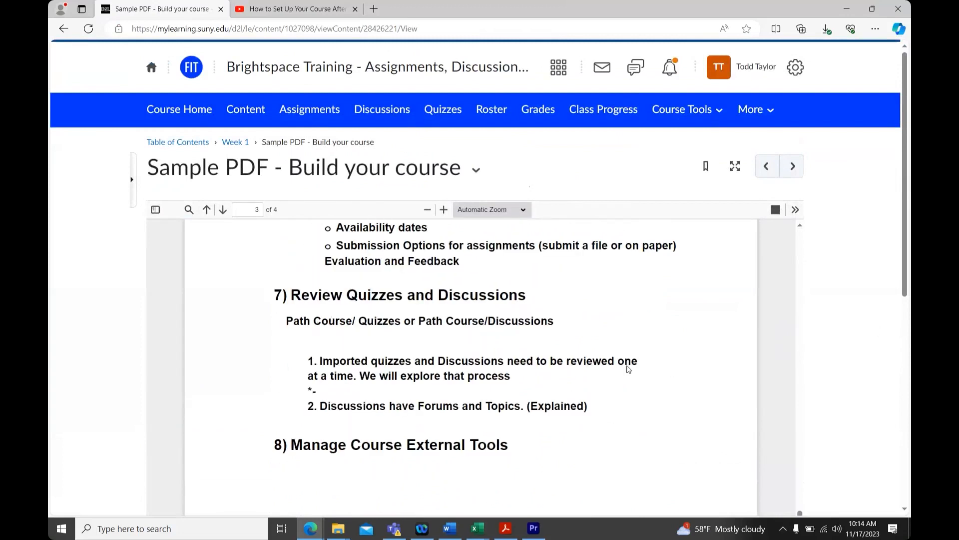
pyautogui.scroll(2, 799, 325)
pyautogui.scroll(-5, 835, 316)
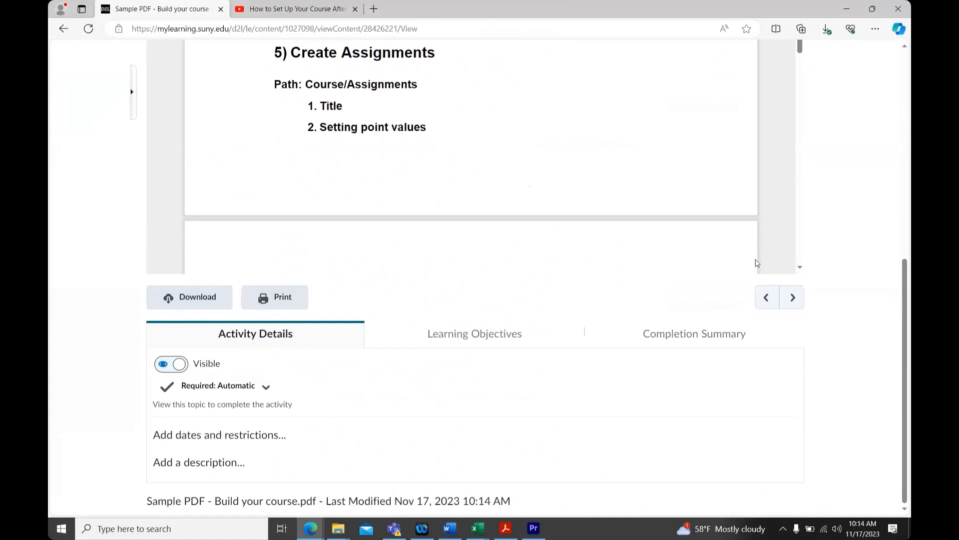
pyautogui.scroll(5, 835, 299)
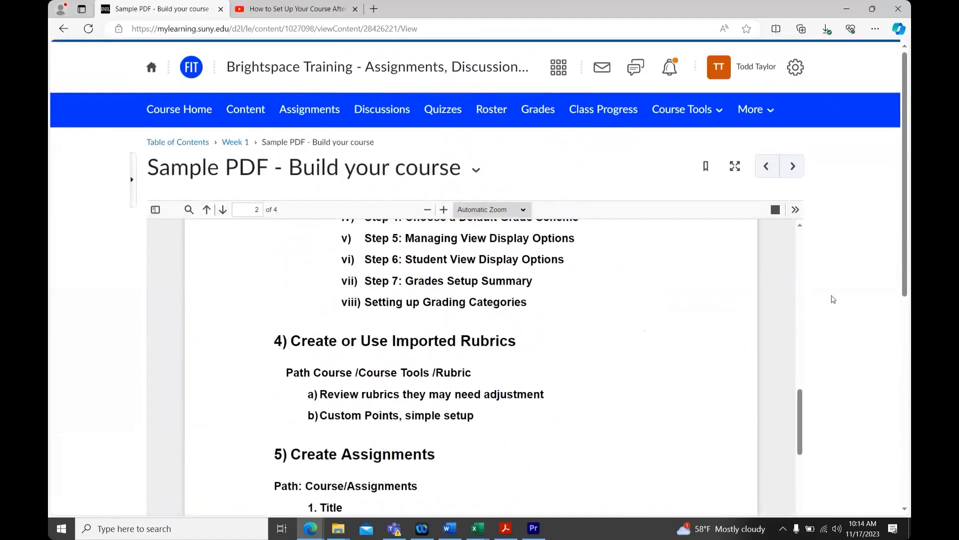
pyautogui.scroll(15, 532, 308)
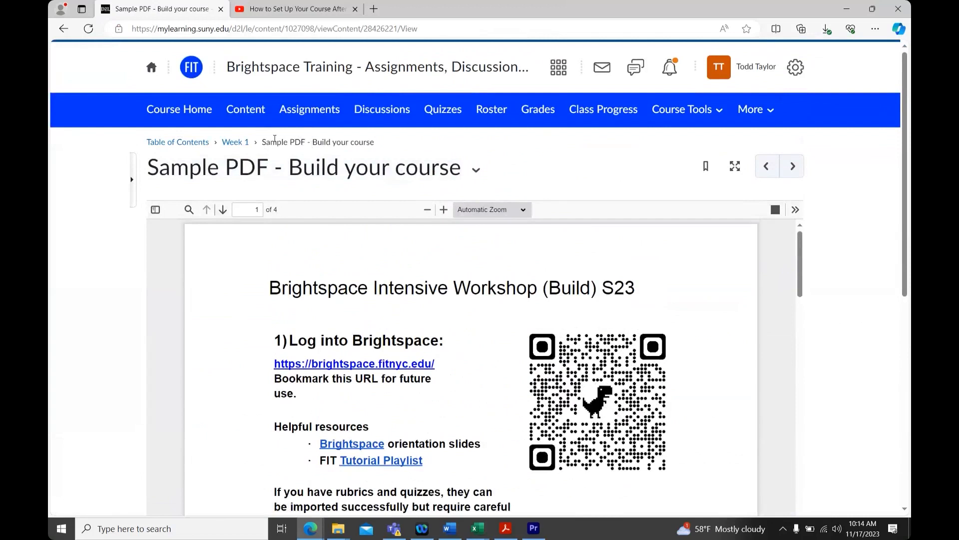
pyautogui.click(234, 144)
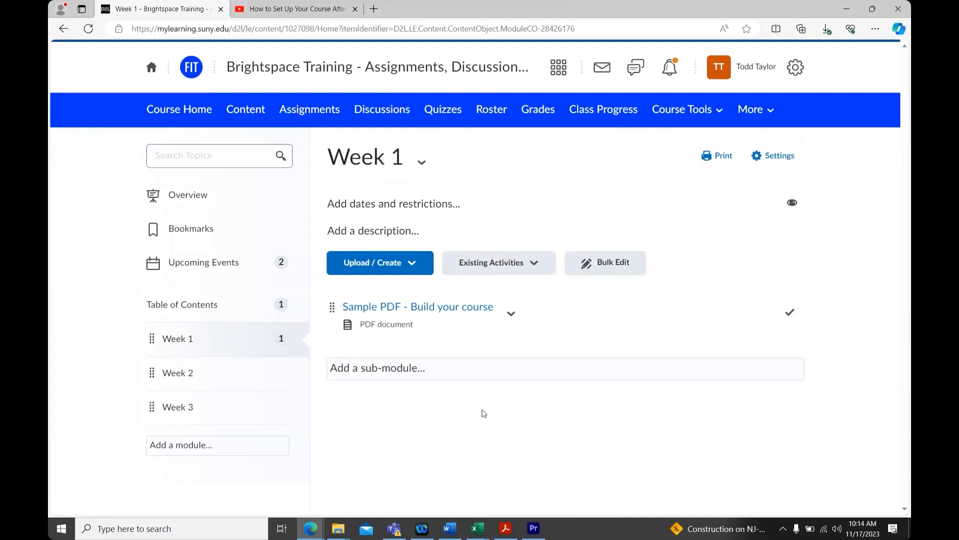
# Step: Upload Sample PowerPoint.pptx from the computer into the Week 1 module and open the new topic for preview
pyautogui.click(418, 266)
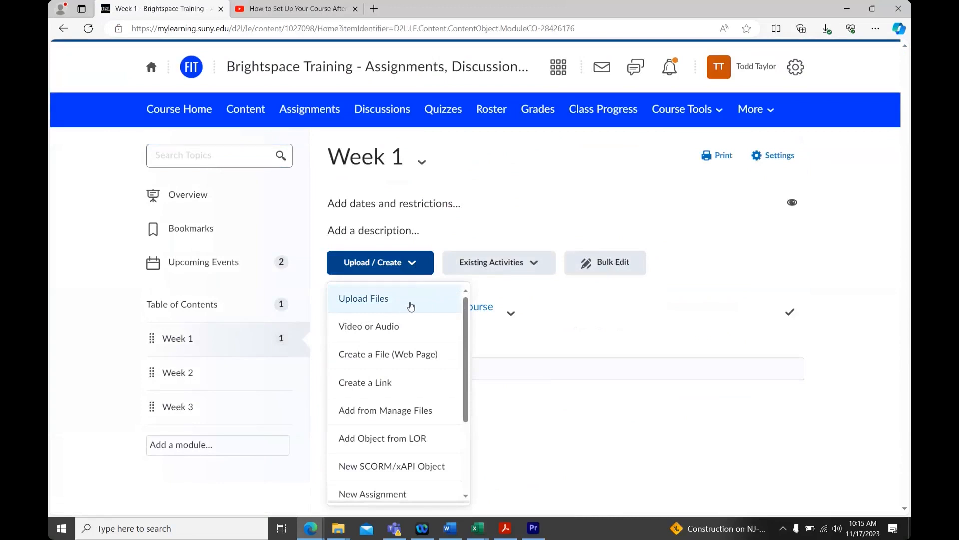
pyautogui.click(411, 306)
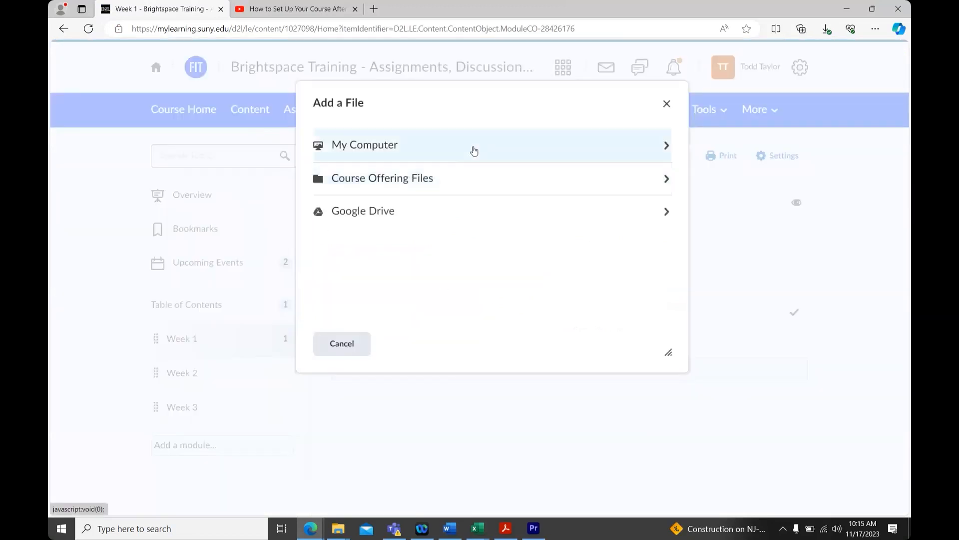
pyautogui.click(346, 162)
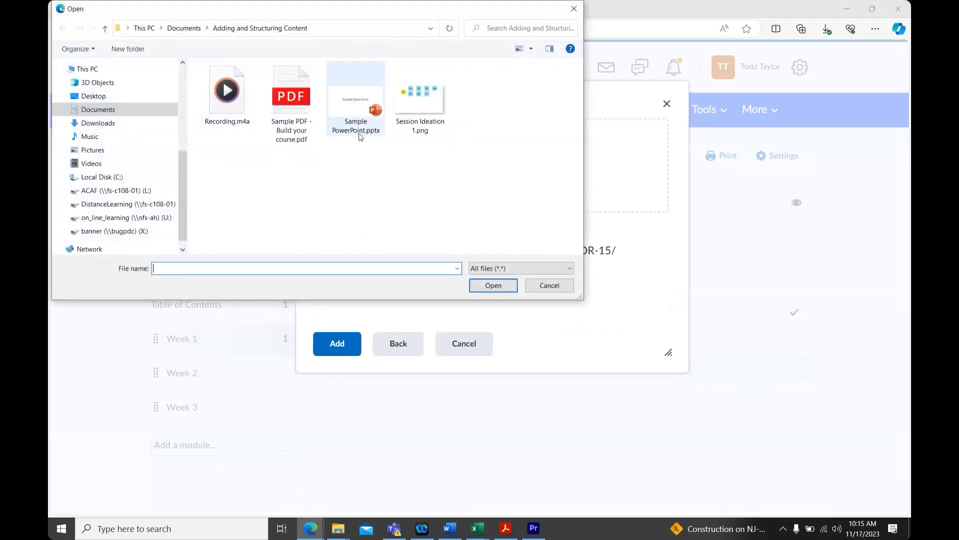
pyautogui.click(360, 131)
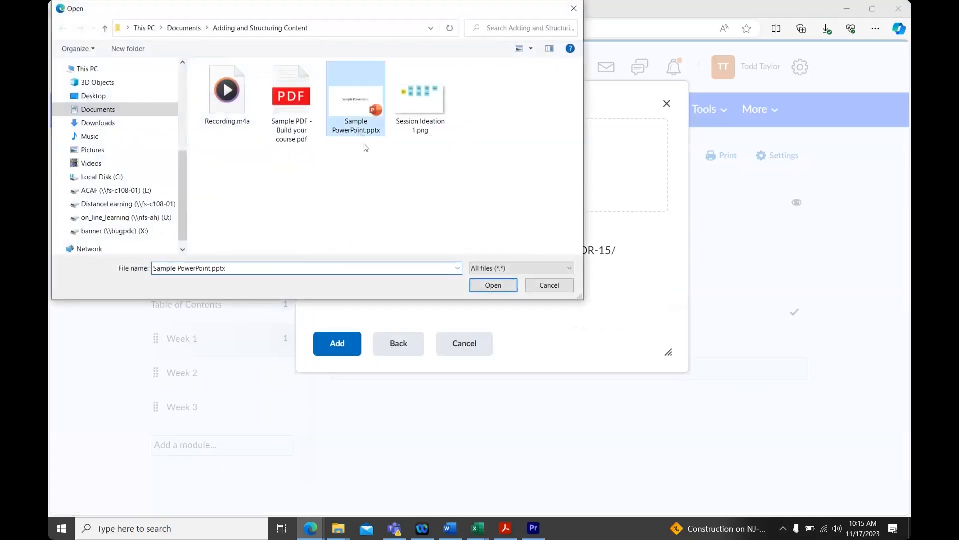
pyautogui.click(483, 289)
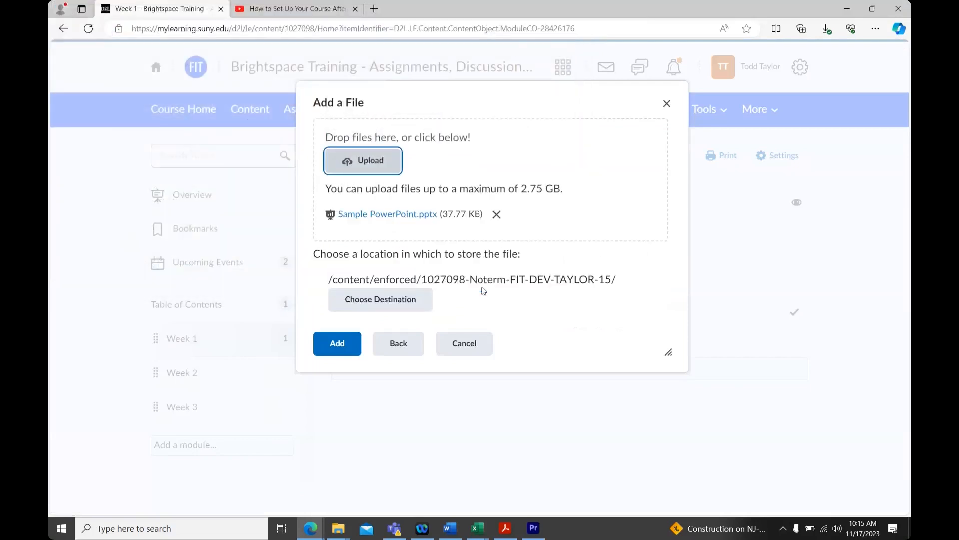
pyautogui.click(331, 344)
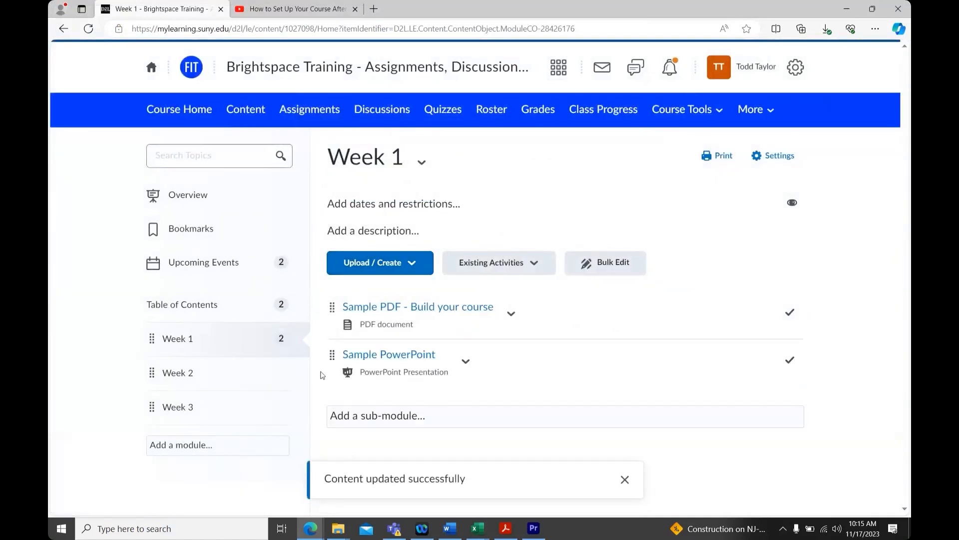
pyautogui.click(402, 357)
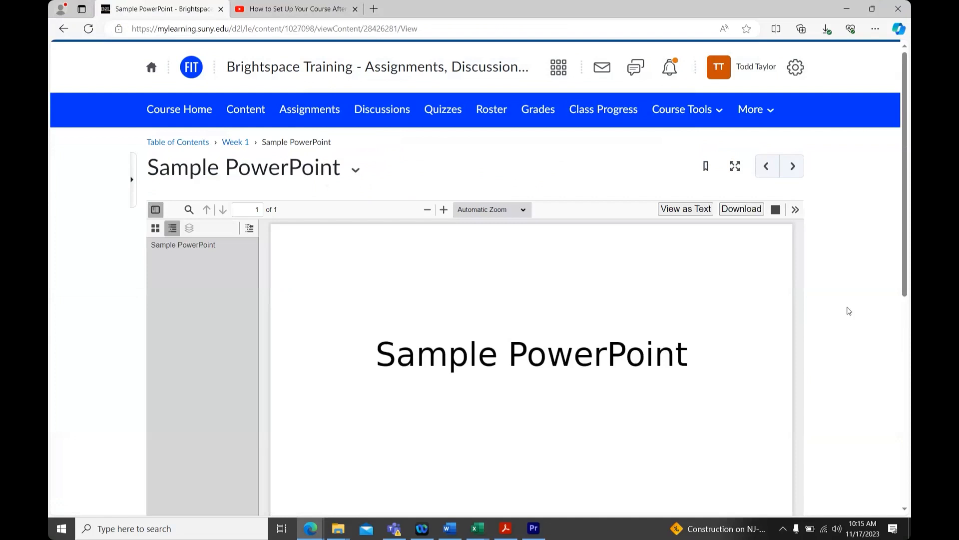
# Step: Look through the Sample PowerPoint topic's slide preview and activity details, and return to the Week 1 module
pyautogui.scroll(-3, 850, 312)
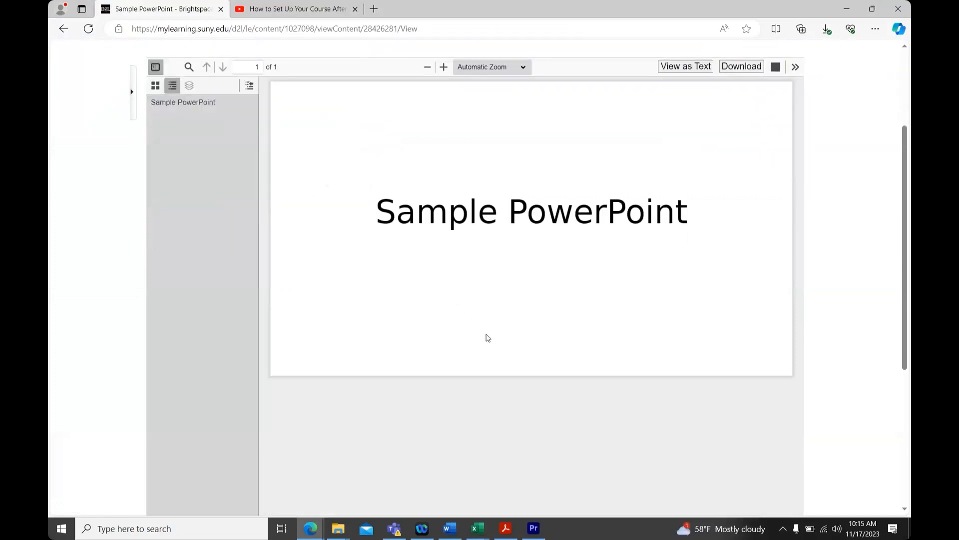
pyautogui.scroll(1, 632, 308)
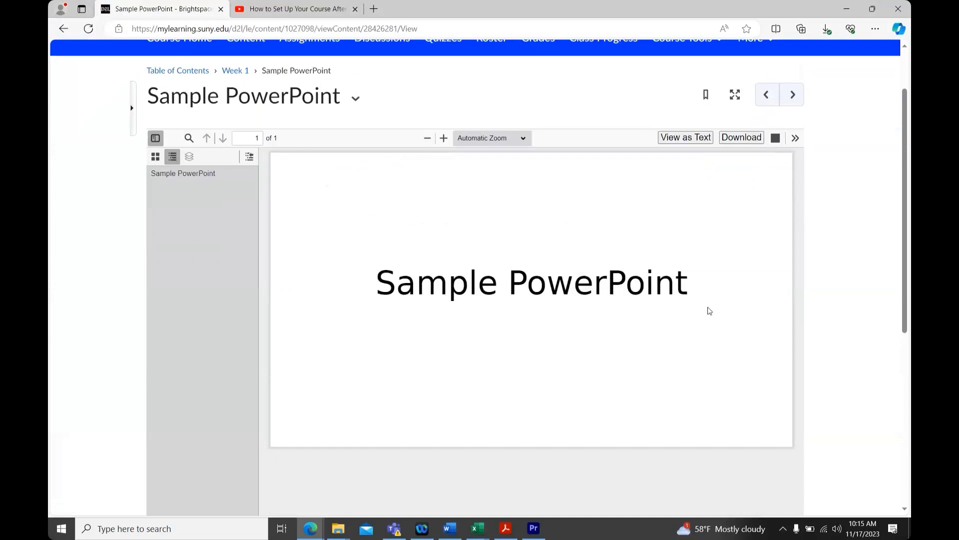
pyautogui.scroll(-5, 841, 323)
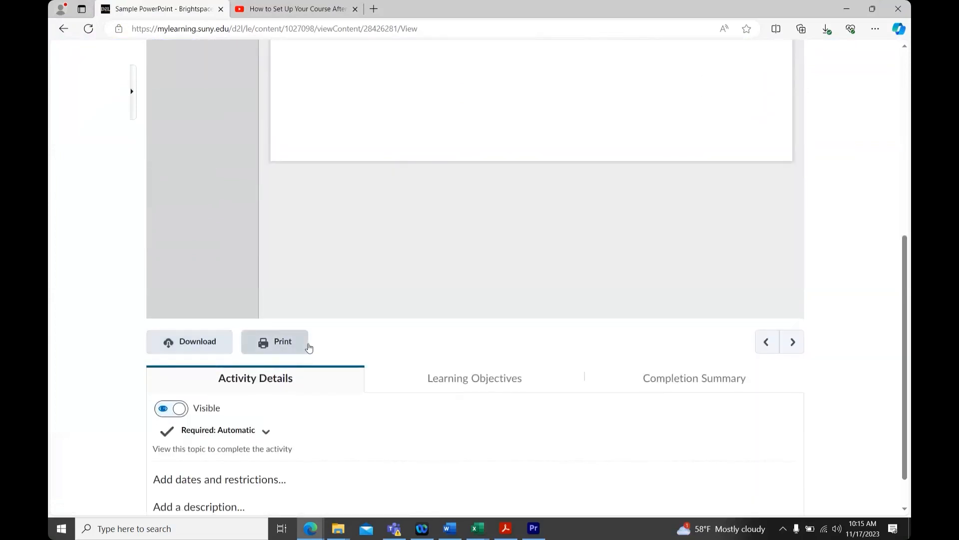
pyautogui.scroll(4, 838, 367)
pyautogui.scroll(3, 838, 367)
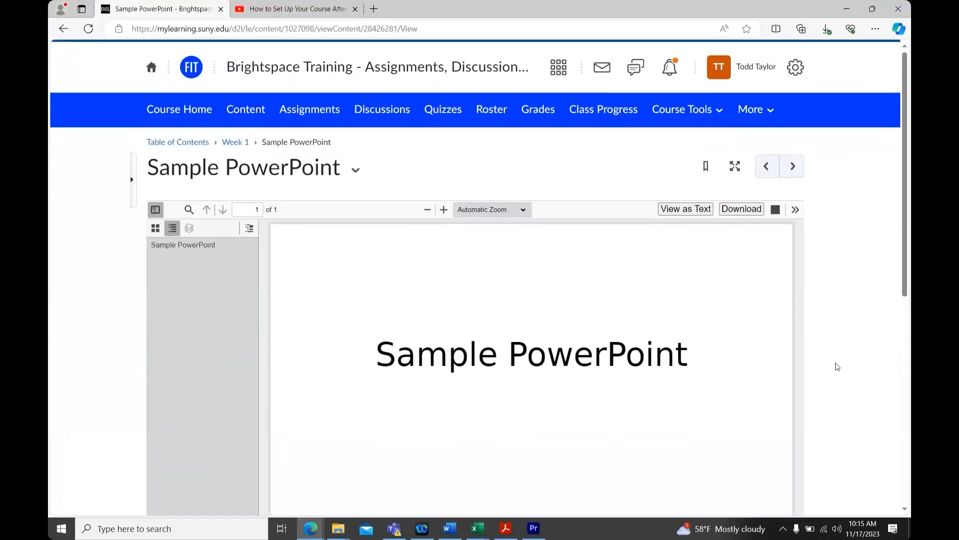
pyautogui.click(230, 143)
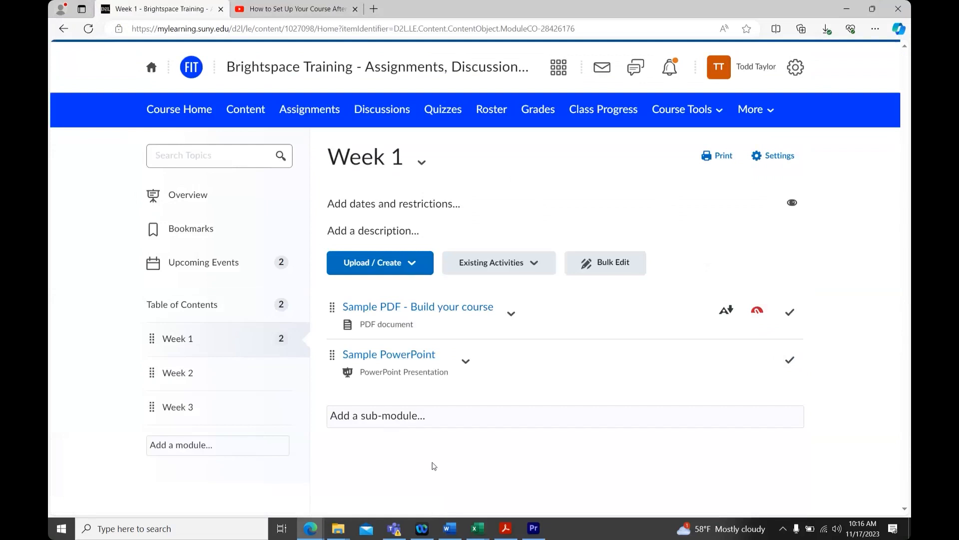
# Step: Start adding a web video to the Week 1 module and copy the share link of the course setup tutorial open on YouTube
pyautogui.click(344, 272)
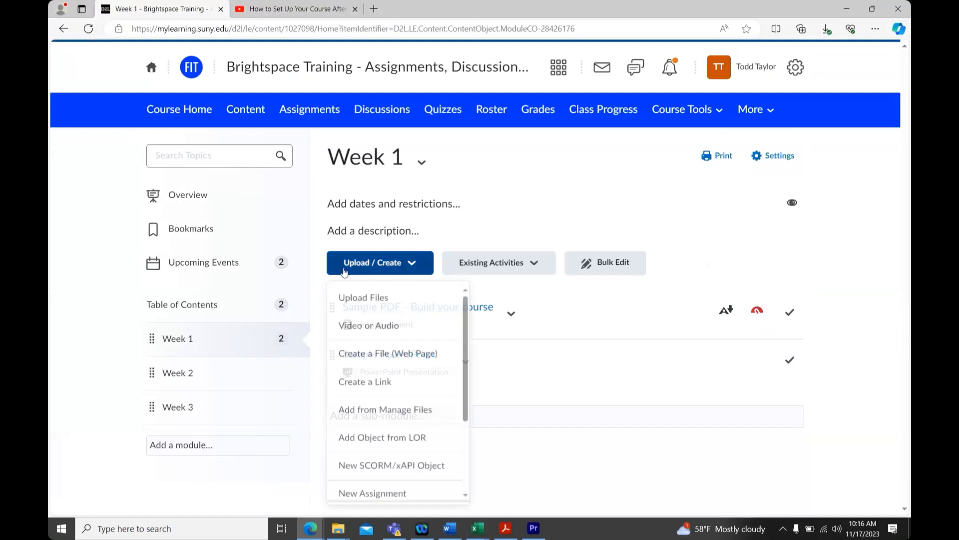
pyautogui.click(425, 332)
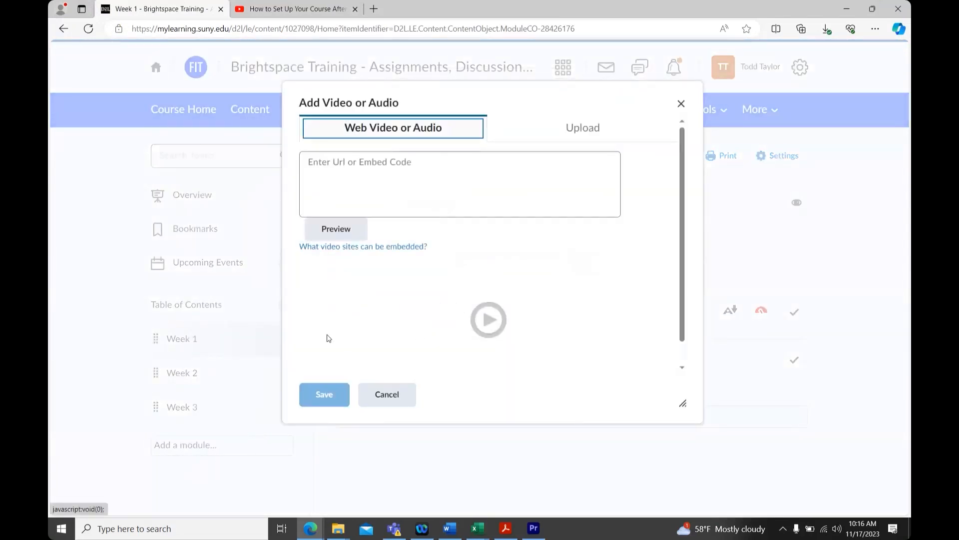
pyautogui.click(439, 178)
pyautogui.click(329, 325)
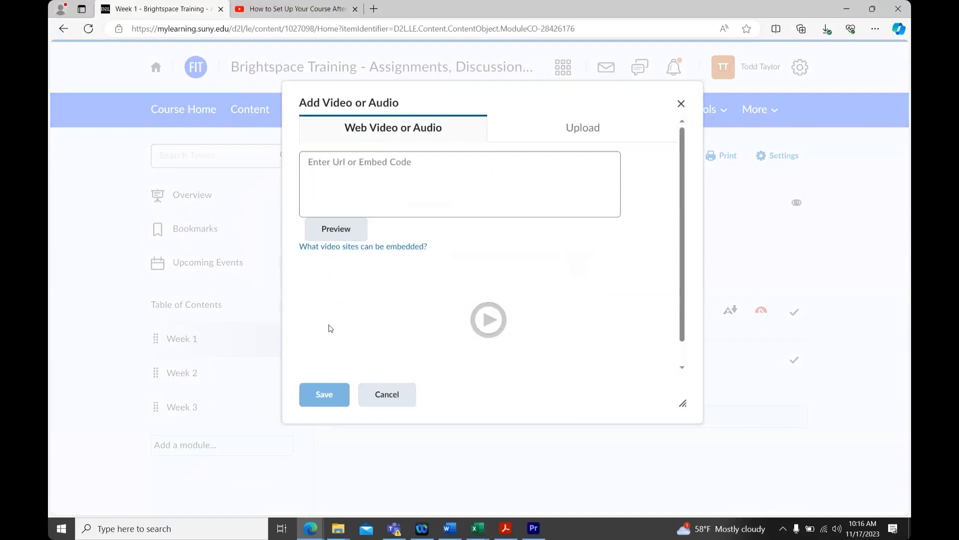
pyautogui.hotkey('ctrl', 'Tab')
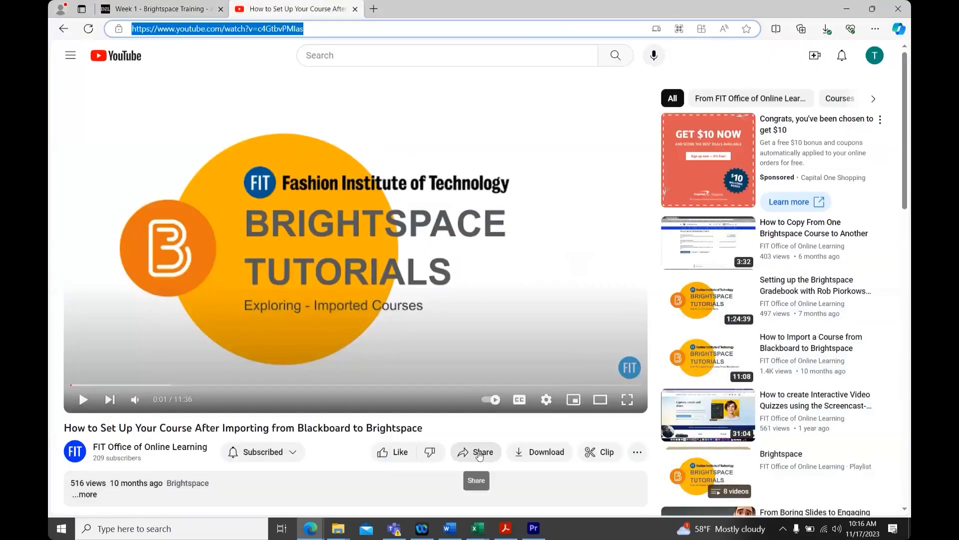
pyautogui.click(478, 456)
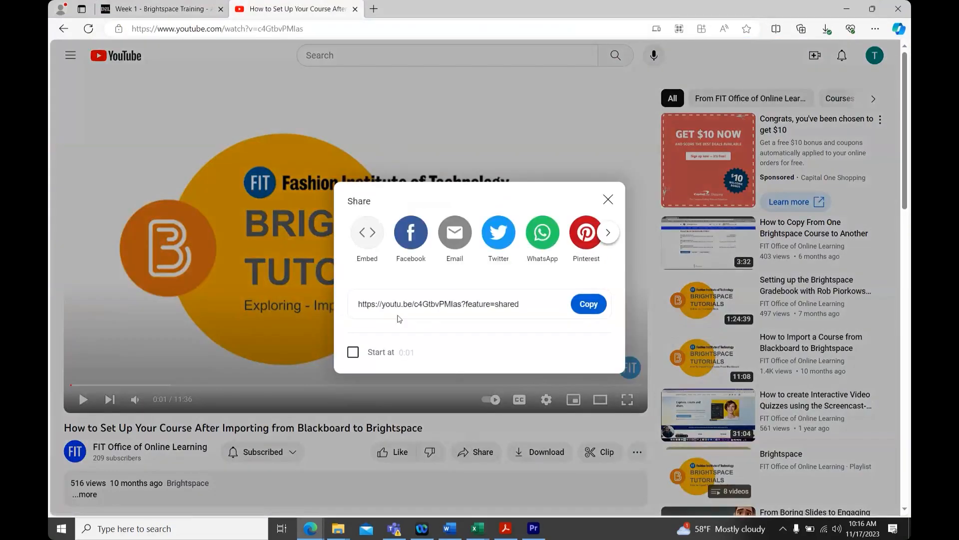
pyautogui.click(585, 303)
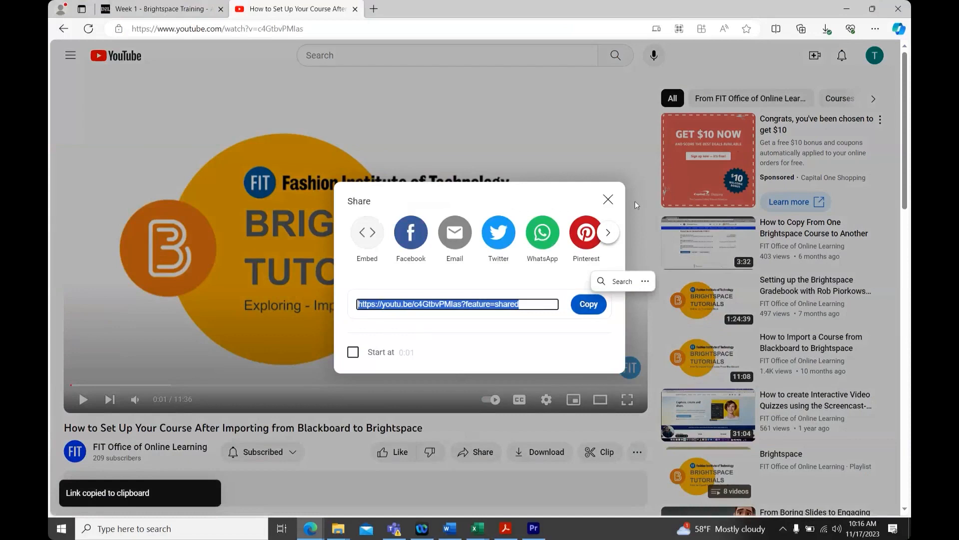
pyautogui.click(150, 8)
pyautogui.click(334, 169)
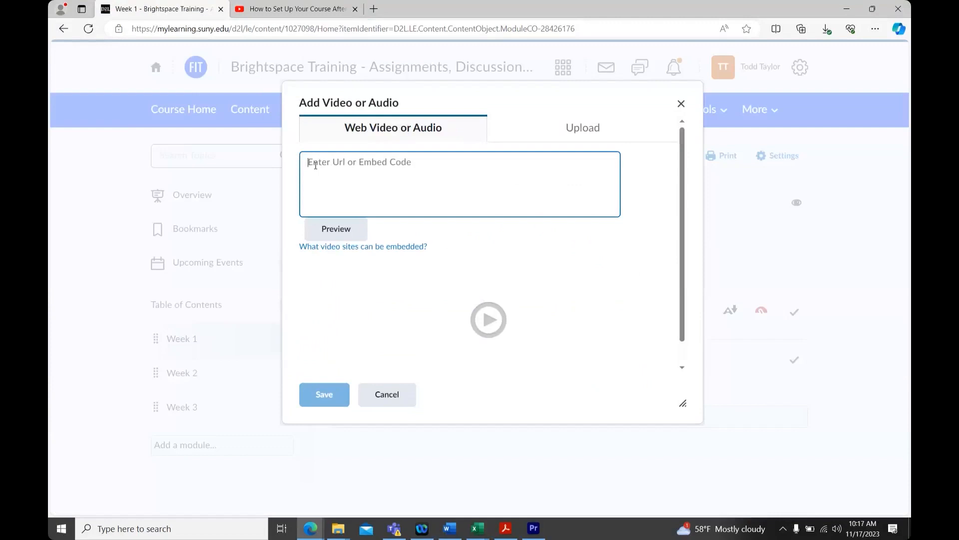
pyautogui.rightClick(316, 165)
pyautogui.click(346, 250)
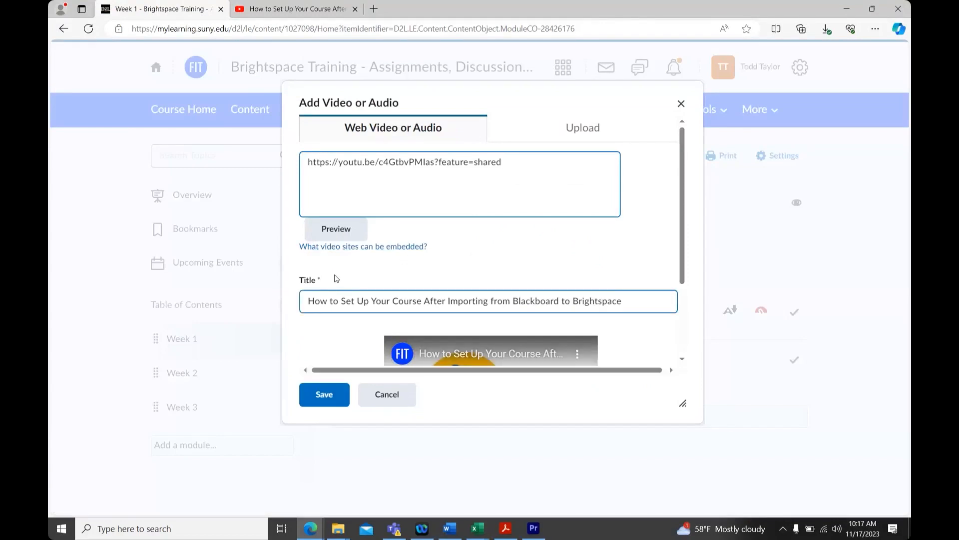
pyautogui.scroll(-2, 336, 279)
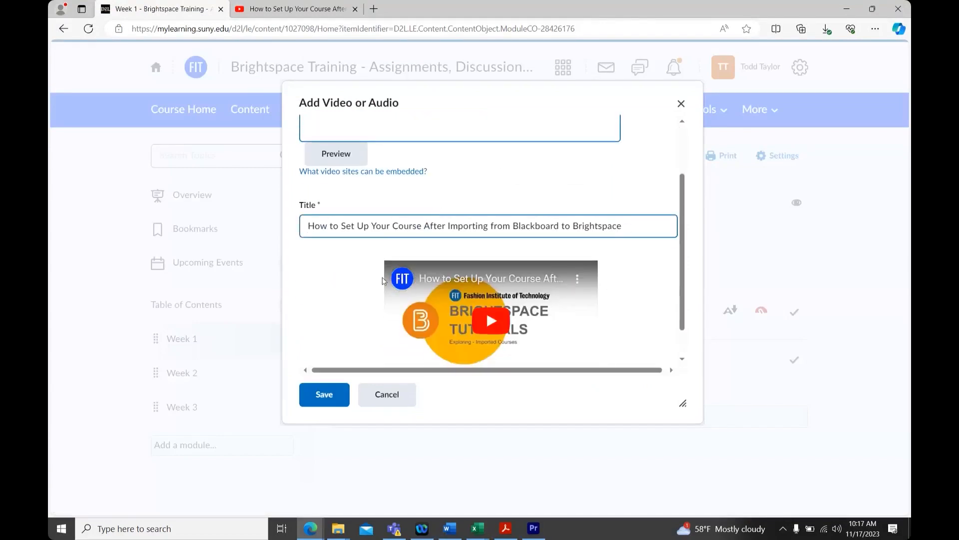
pyautogui.scroll(-1, 358, 282)
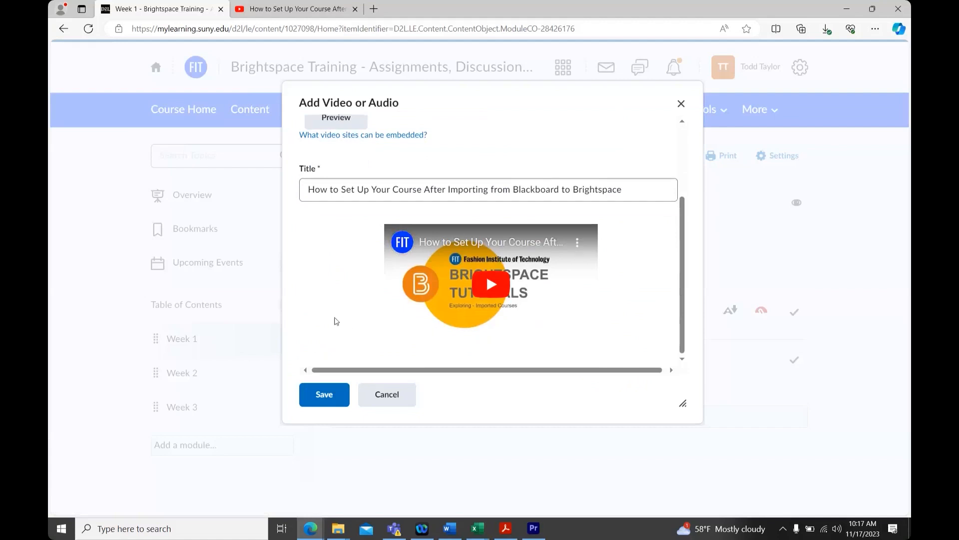
pyautogui.click(317, 399)
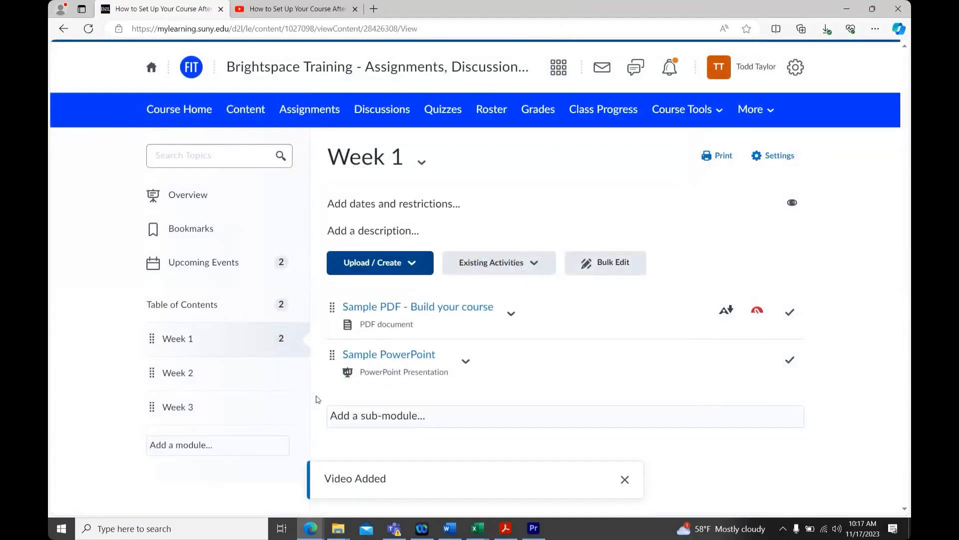
# Step: Look over the new video topic's embedded player and page, and return to the Week 1 module
pyautogui.scroll(-3, 253, 357)
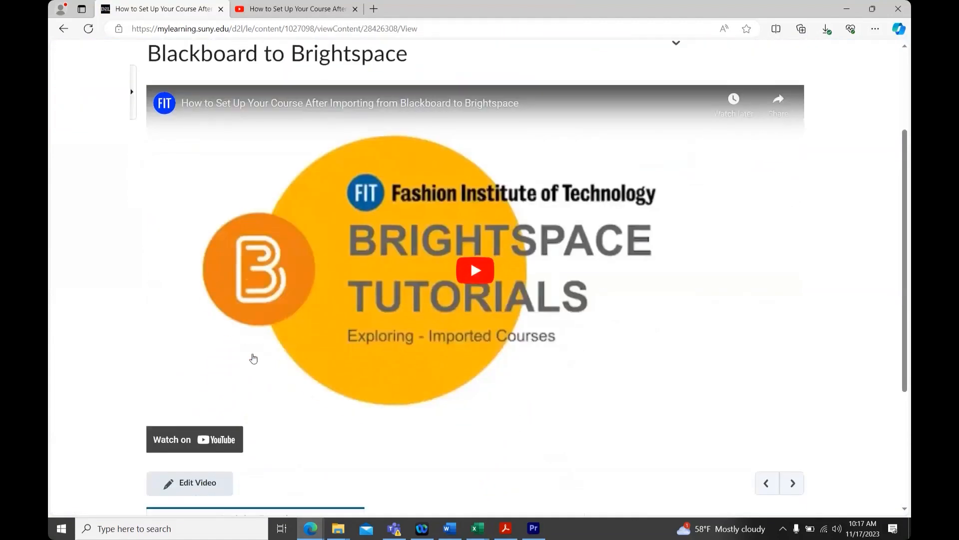
pyautogui.scroll(-2, 253, 358)
pyautogui.scroll(2, 275, 349)
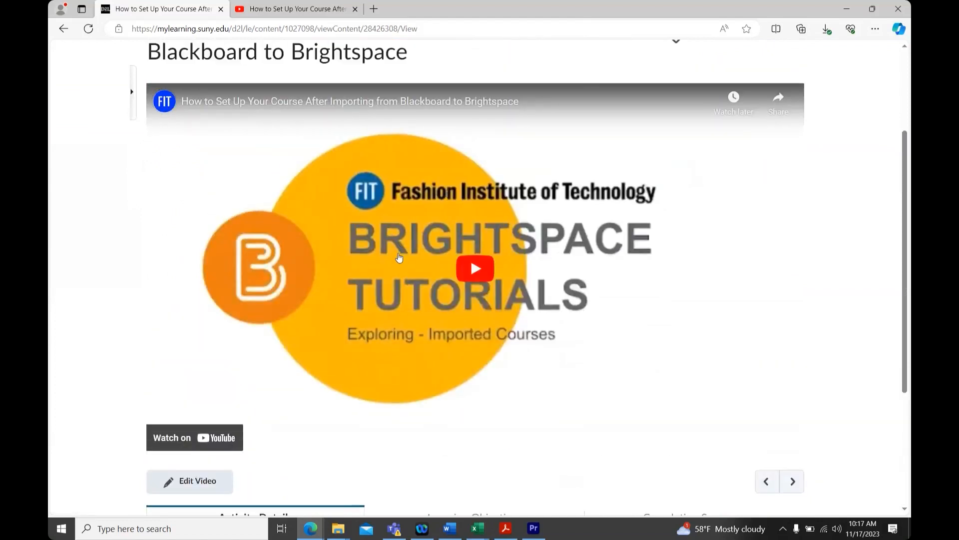
pyautogui.scroll(3, 399, 258)
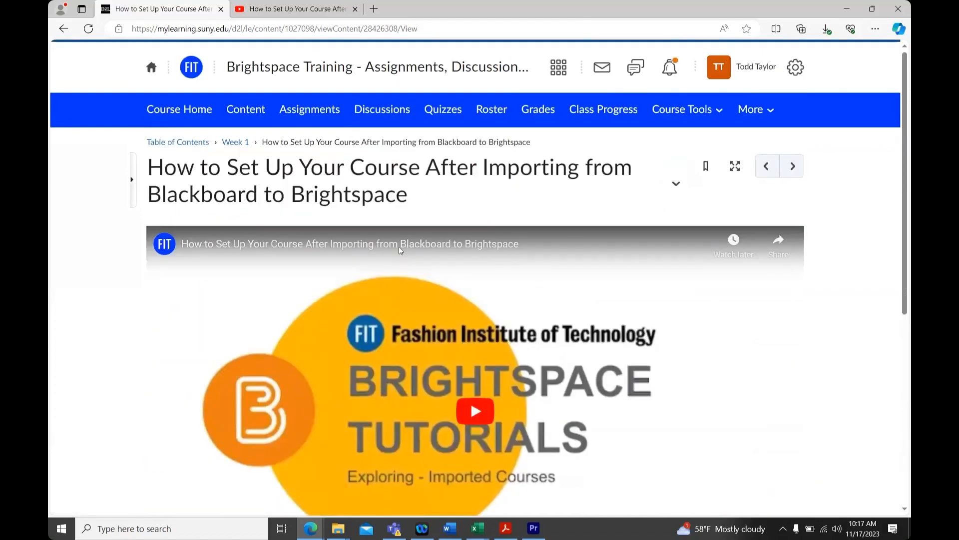
pyautogui.click(234, 143)
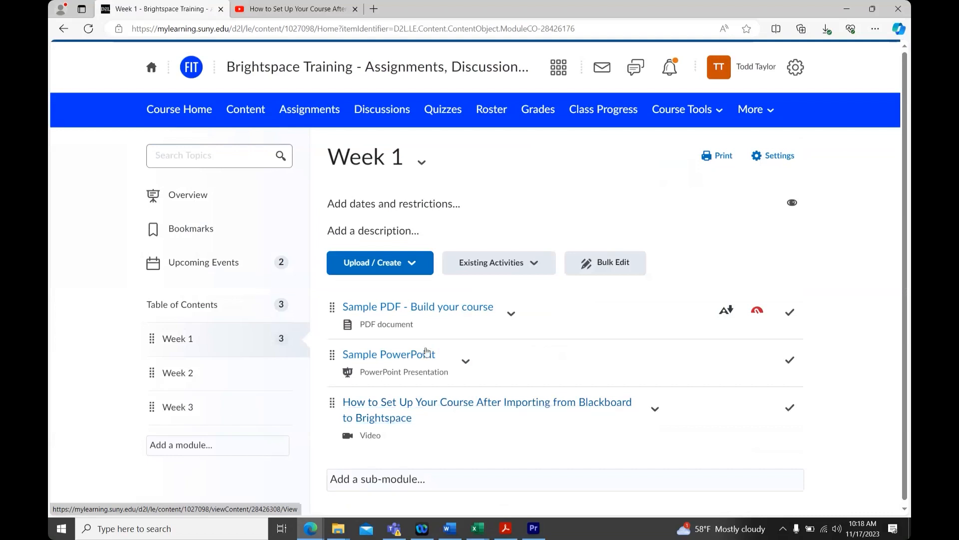
# Step: Create a new web page file in the Week 1 module and title it "Welcome to Week 1"
pyautogui.click(361, 265)
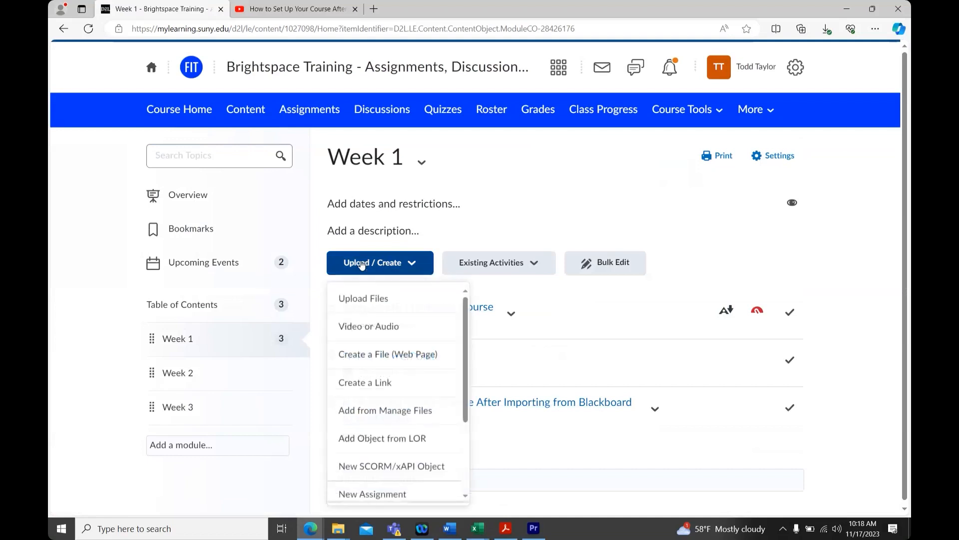
pyautogui.click(454, 359)
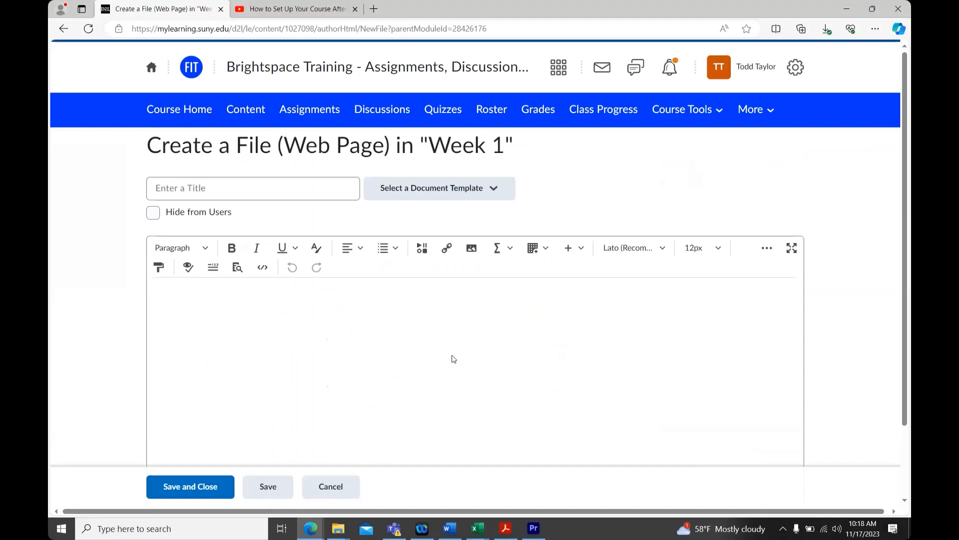
pyautogui.click(200, 189)
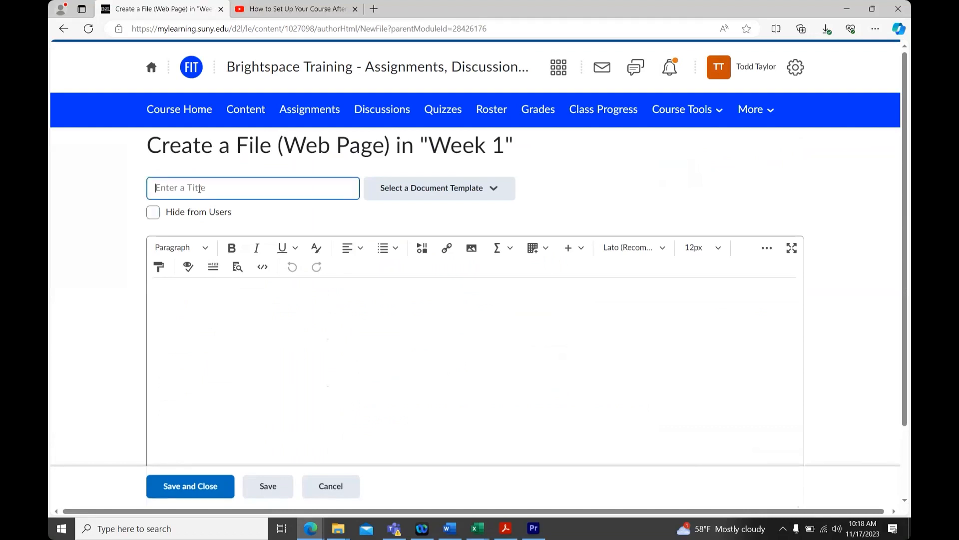
pyautogui.write('Welcome to Week 1')
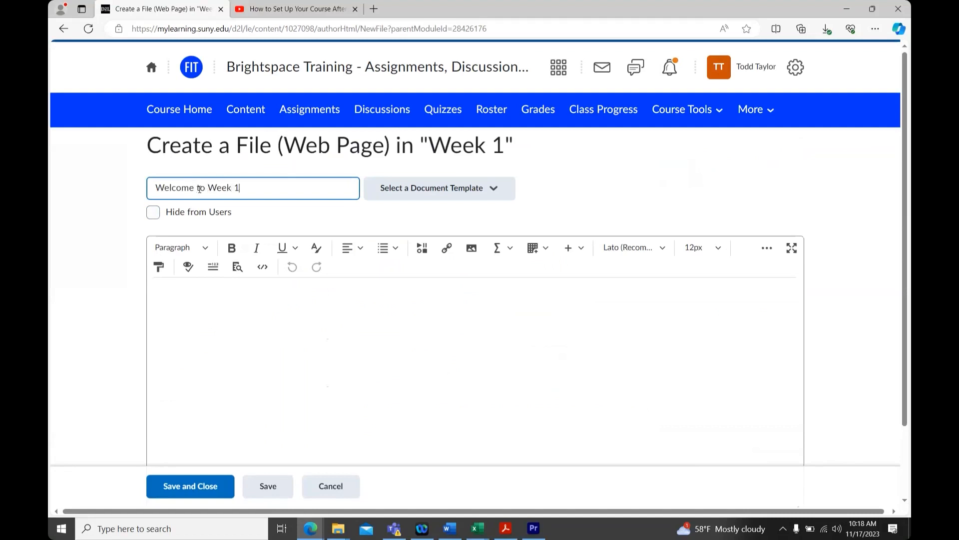
# Step: Enter "Welcome" in the page body, format it as Heading 1, and start a new paragraph below it
pyautogui.click(229, 340)
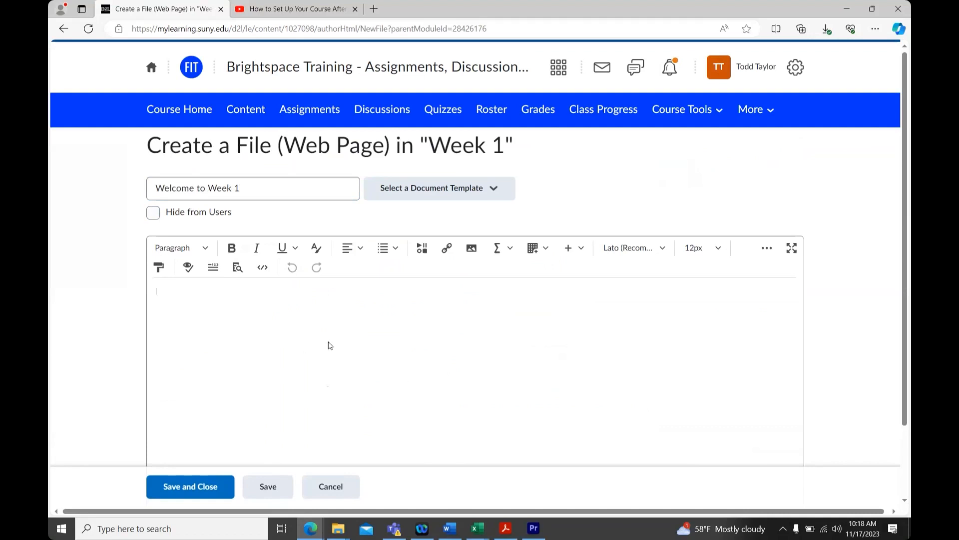
pyautogui.write('Welcome')
pyautogui.click(207, 248)
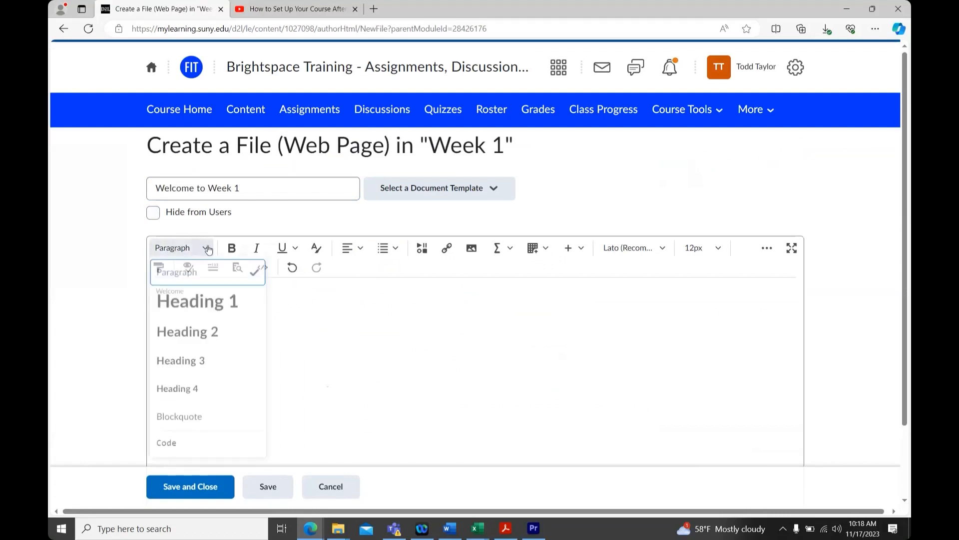
pyautogui.click(233, 305)
pyautogui.write('Welcome')
pyautogui.press('Return')
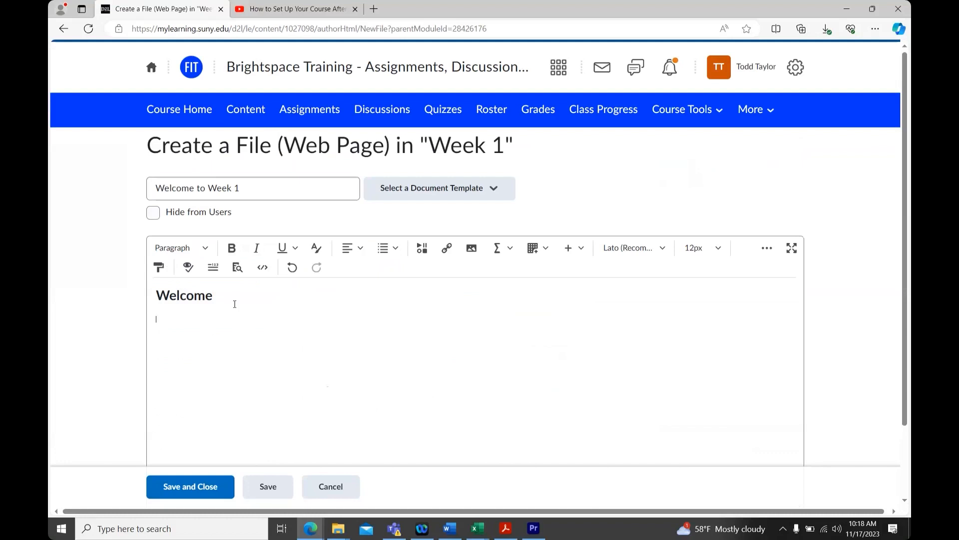
# Step: Write "Please read the PDF, slides, as well as watch the video." below the heading and set its font size to 19px
pyautogui.write('Please read the PDF, slides, as well as watch the video.')
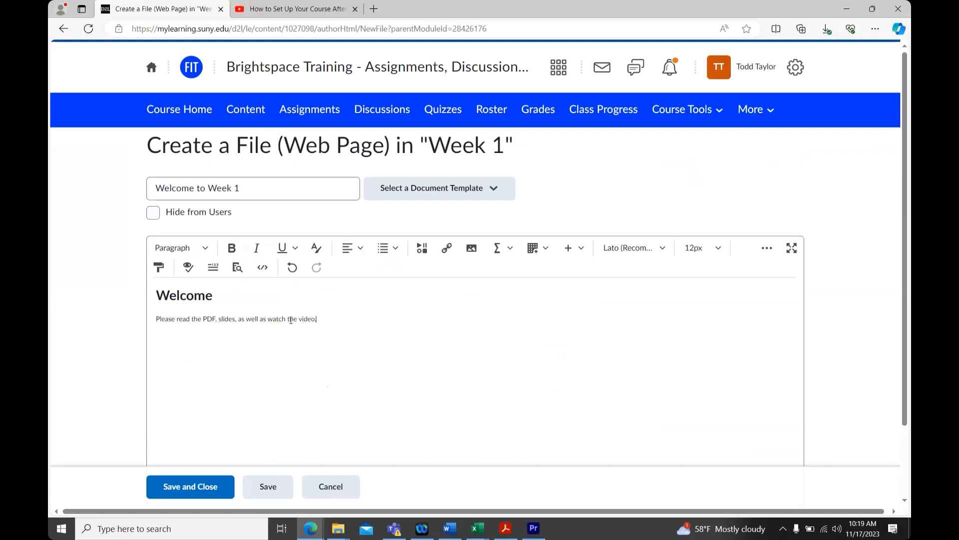
pyautogui.moveTo(317, 320); pyautogui.dragTo(151, 321)
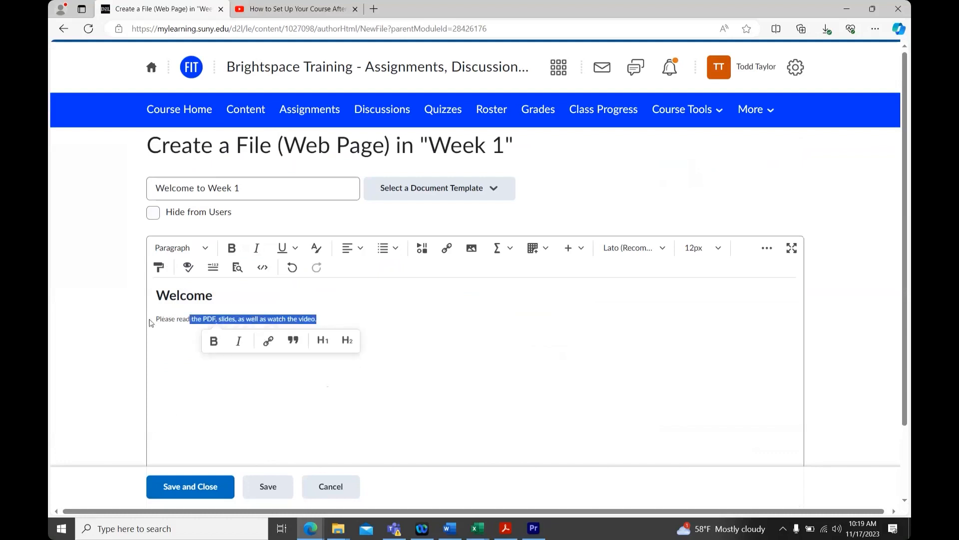
pyautogui.click(718, 249)
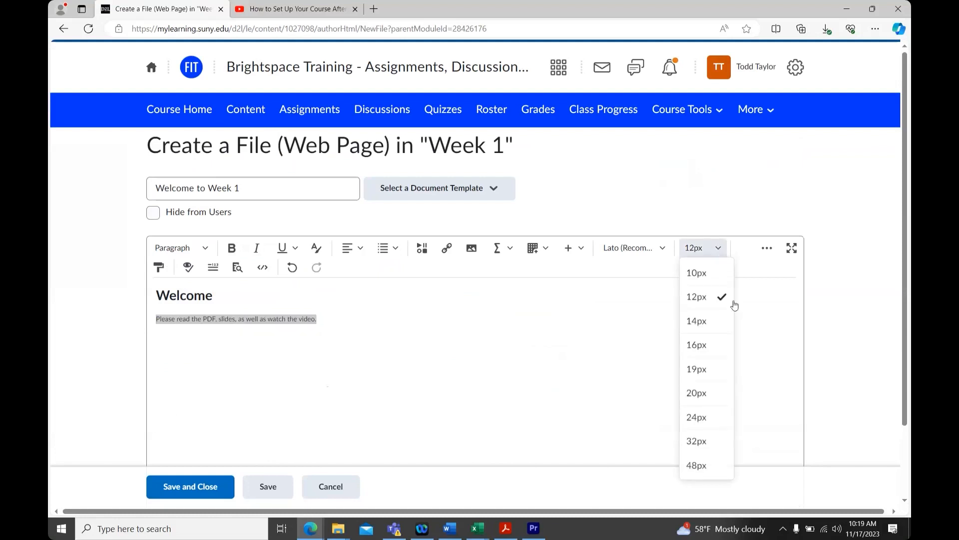
pyautogui.click(719, 370)
pyautogui.click(499, 337)
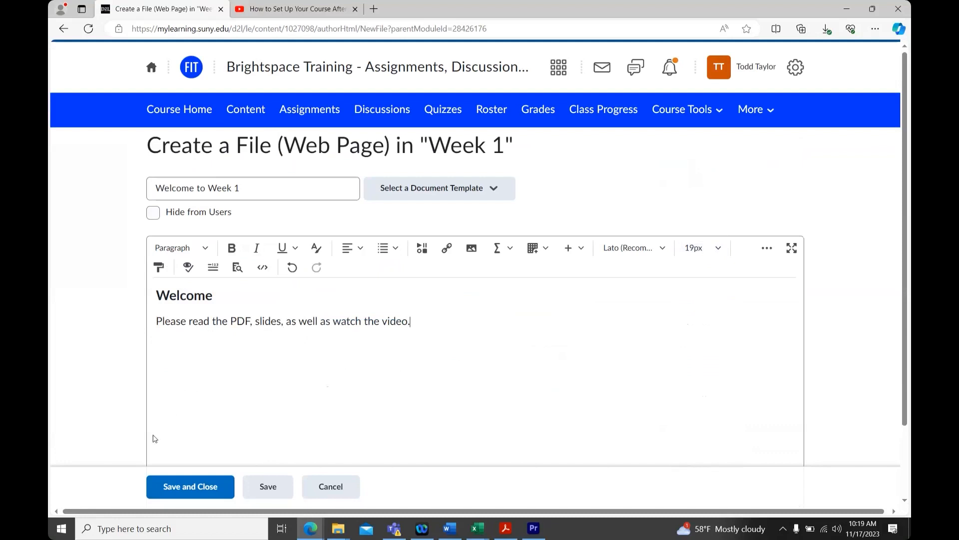
# Step: Save and close the Welcome to Week 1 page, and return to the Week 1 module's topic list
pyautogui.scroll(-2, 154, 439)
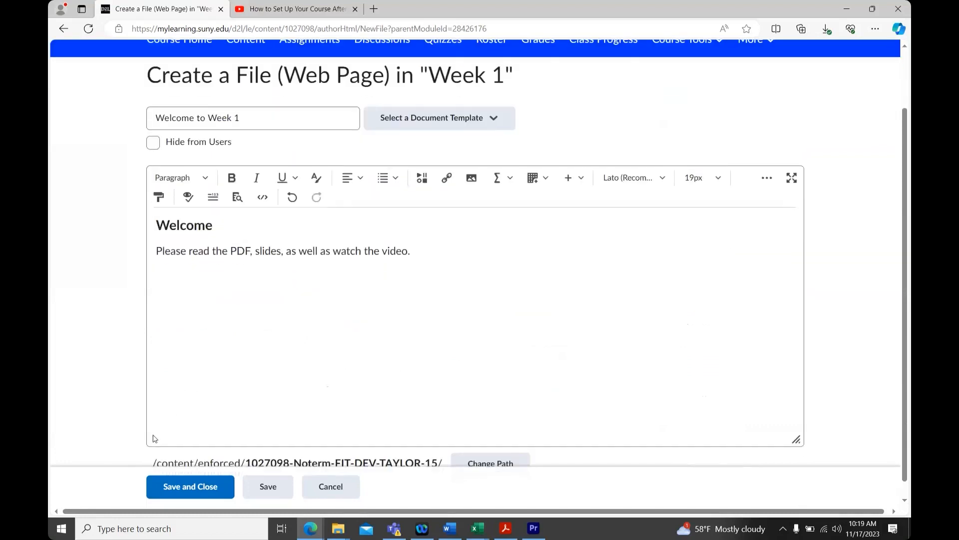
pyautogui.click(175, 492)
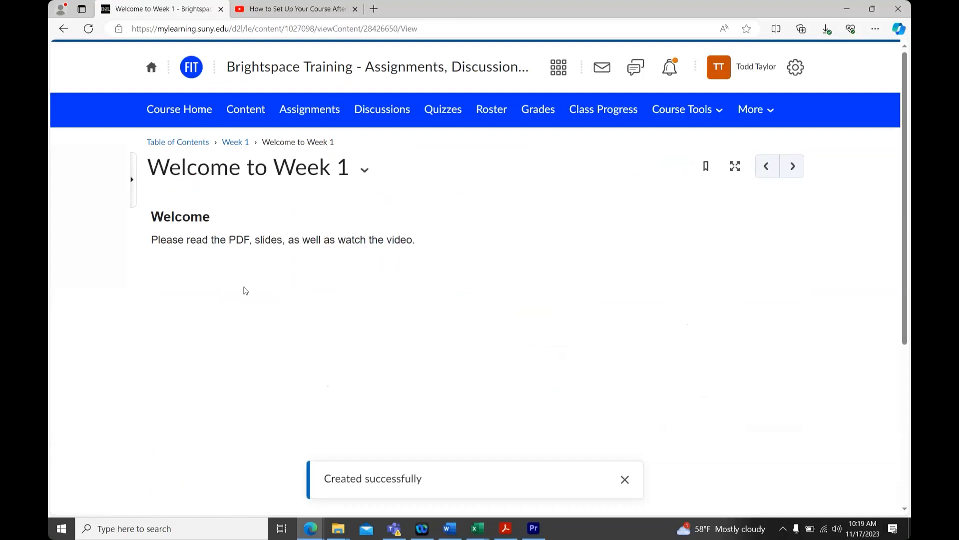
pyautogui.click(235, 144)
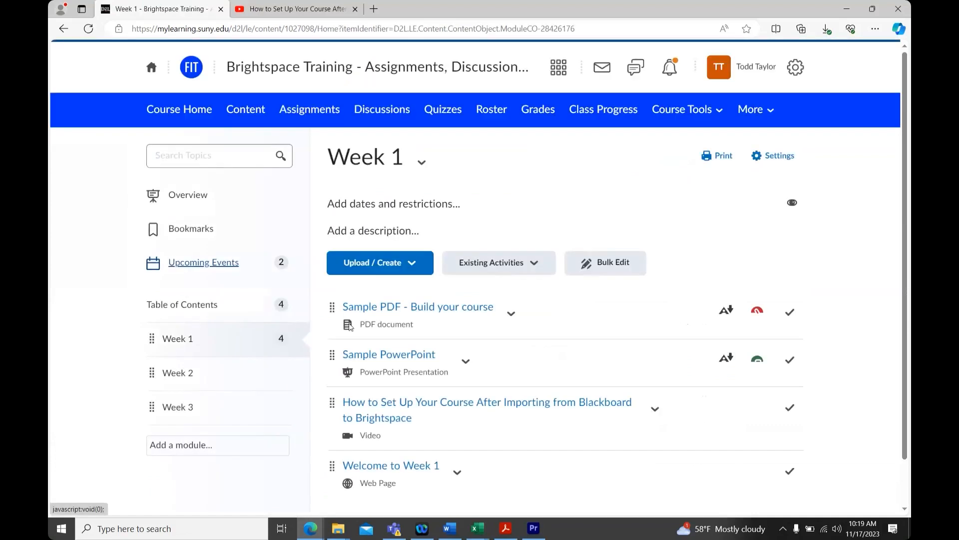
pyautogui.scroll(-1, 324, 335)
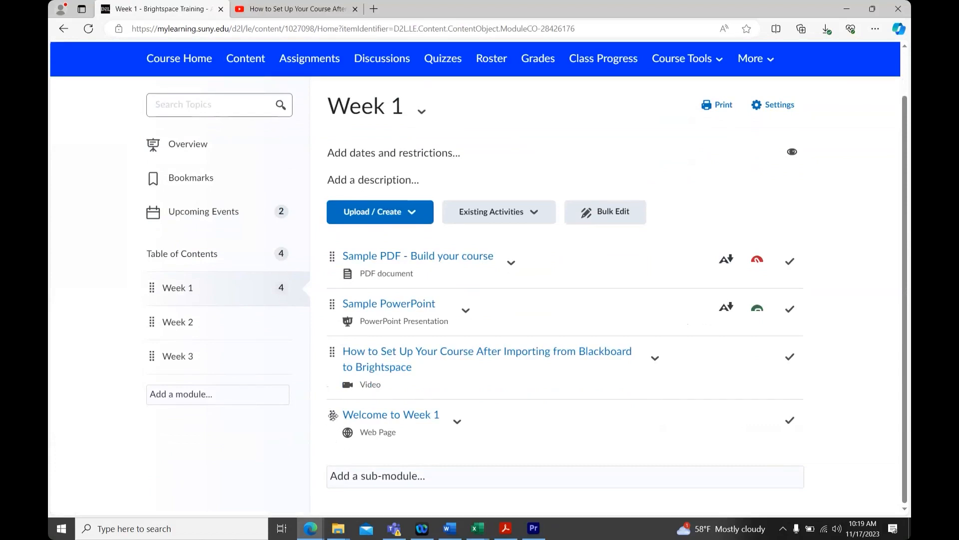
# Step: Move the Welcome to Week 1 page above the other Week 1 topics, and add the existing assignment My Assignment to the module
pyautogui.moveTo(332, 414); pyautogui.dragTo(336, 251)
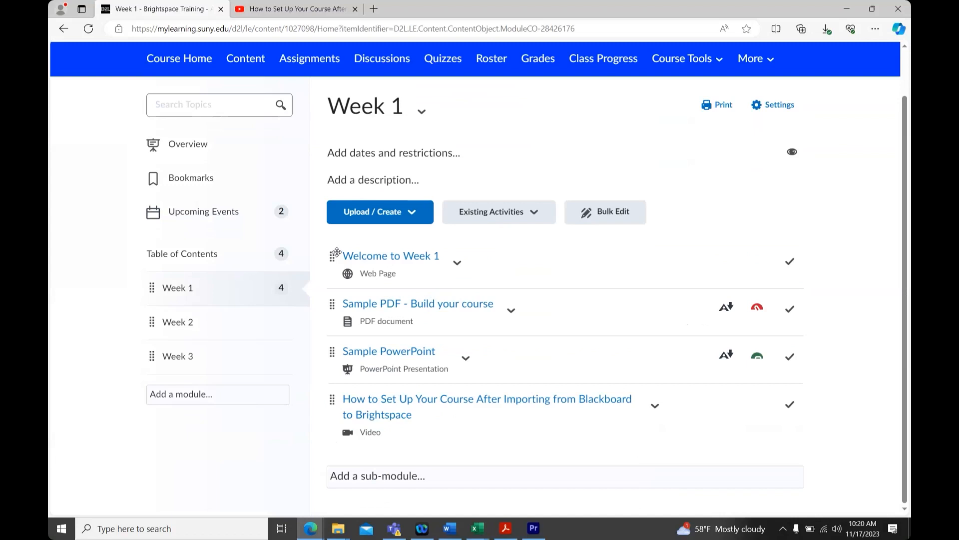
pyautogui.click(534, 213)
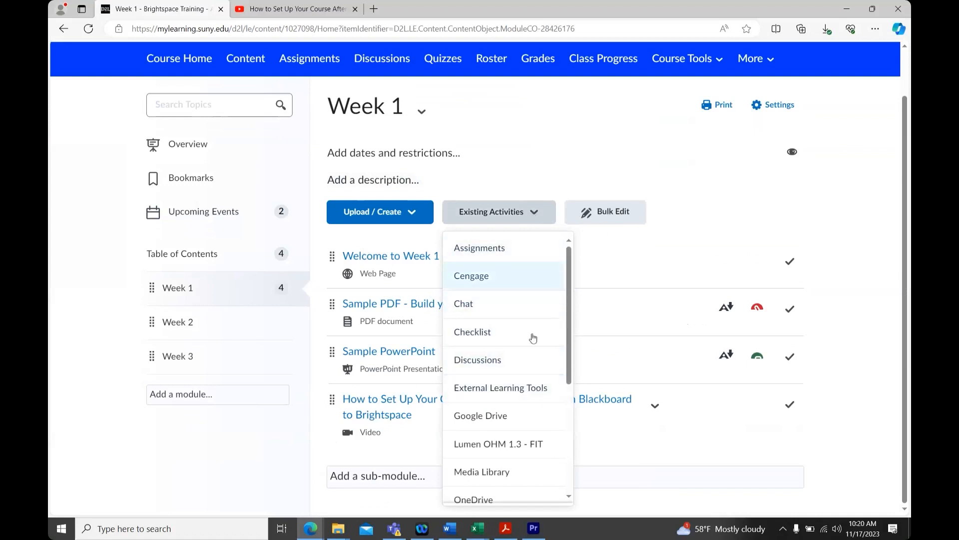
pyautogui.scroll(-2, 528, 348)
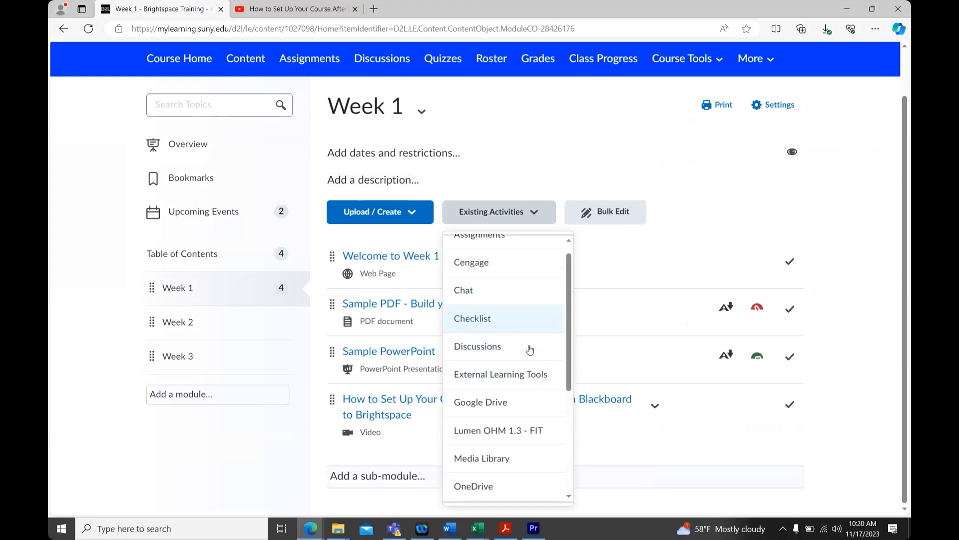
pyautogui.scroll(-4, 528, 345)
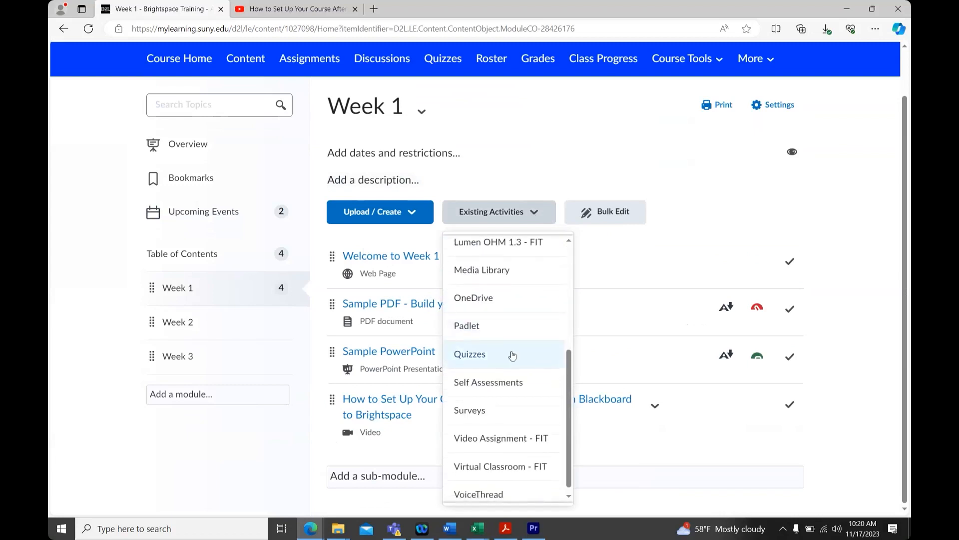
pyautogui.scroll(6, 512, 354)
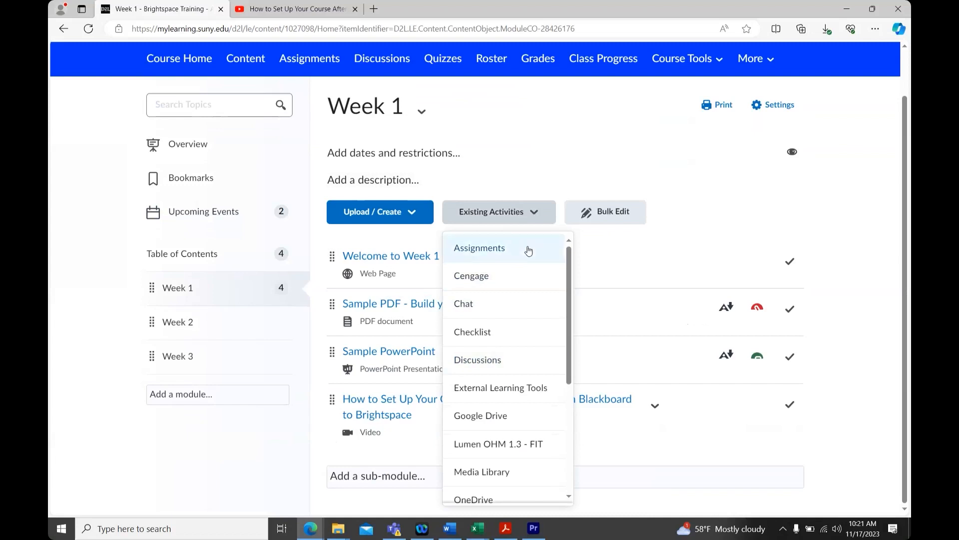
pyautogui.click(529, 249)
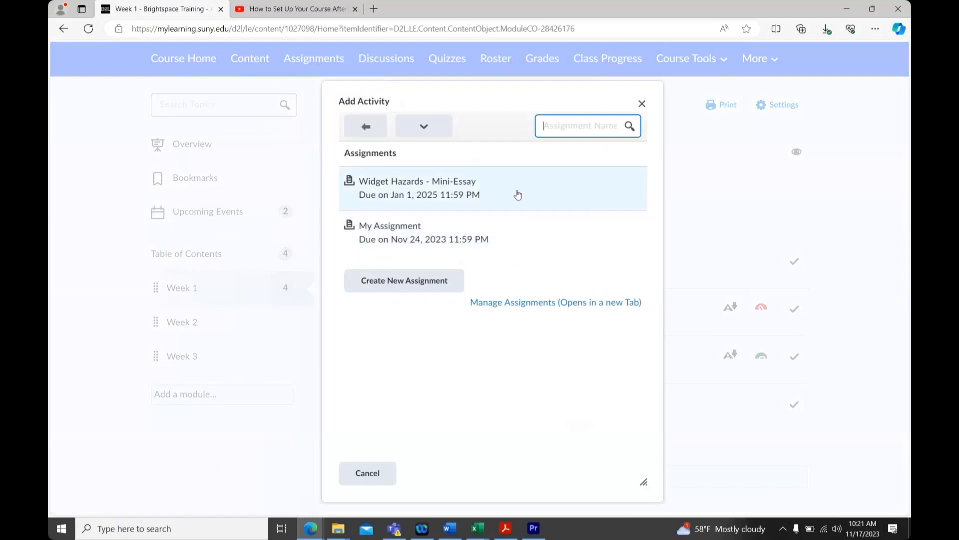
pyautogui.click(524, 237)
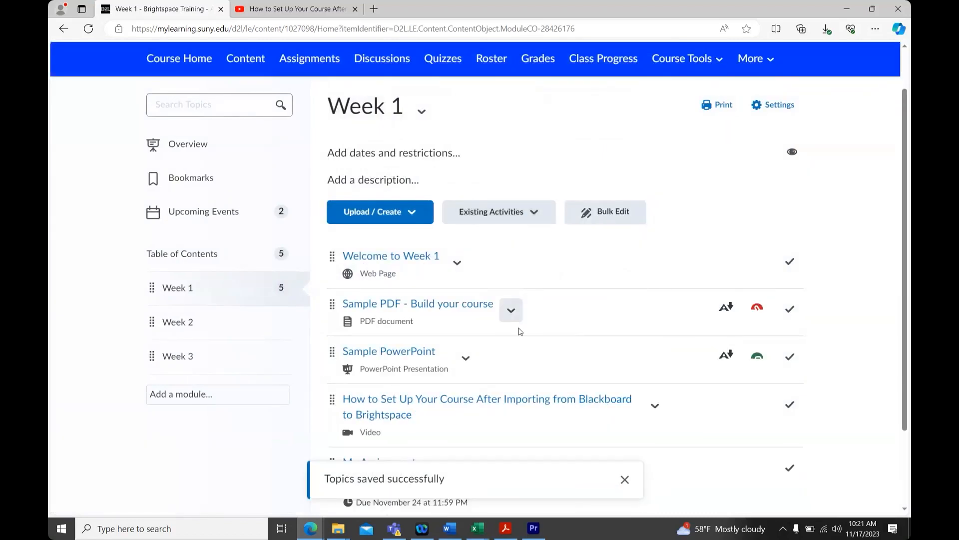
pyautogui.scroll(-2, 371, 421)
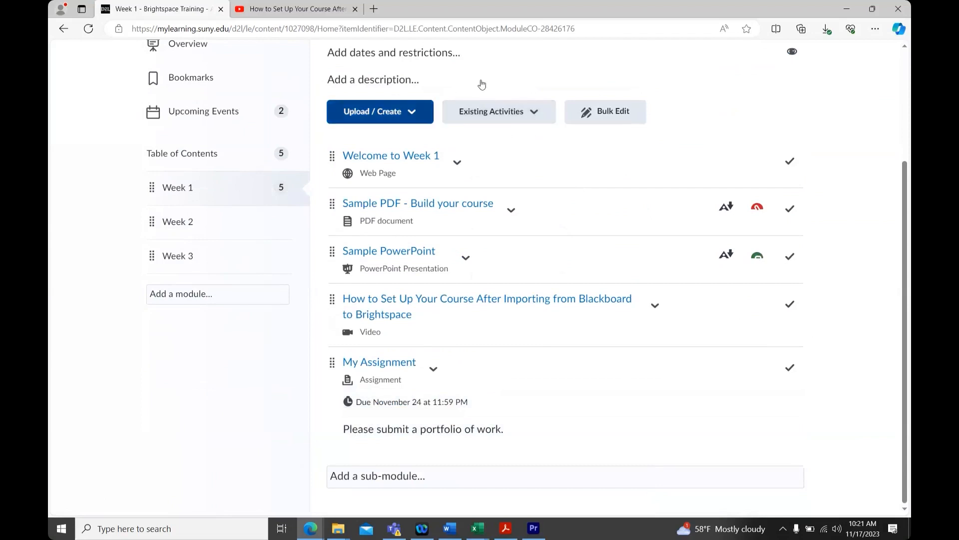
# Step: Add the existing Week 1 Discussion topic from the Weekly Discussions forum to the Week 1 module
pyautogui.scroll(3, 456, 102)
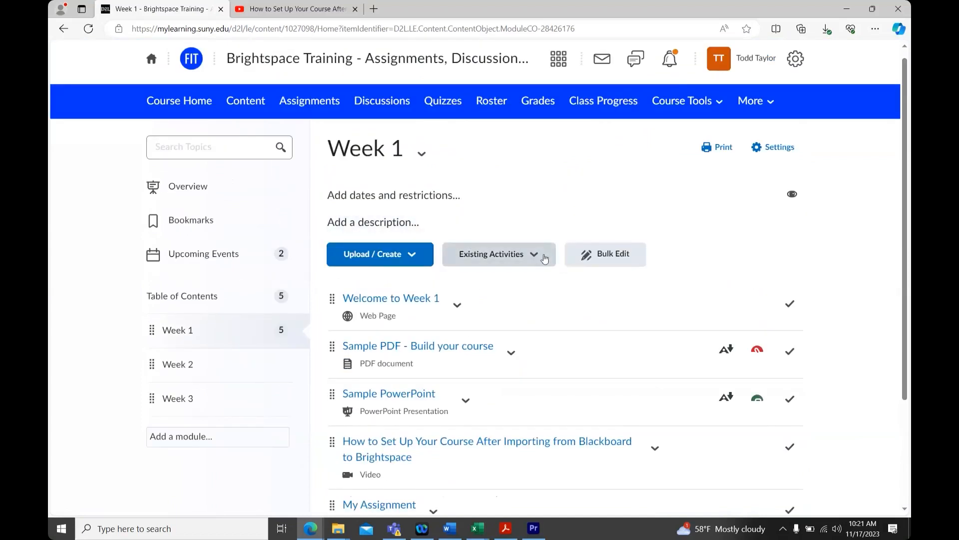
pyautogui.click(544, 257)
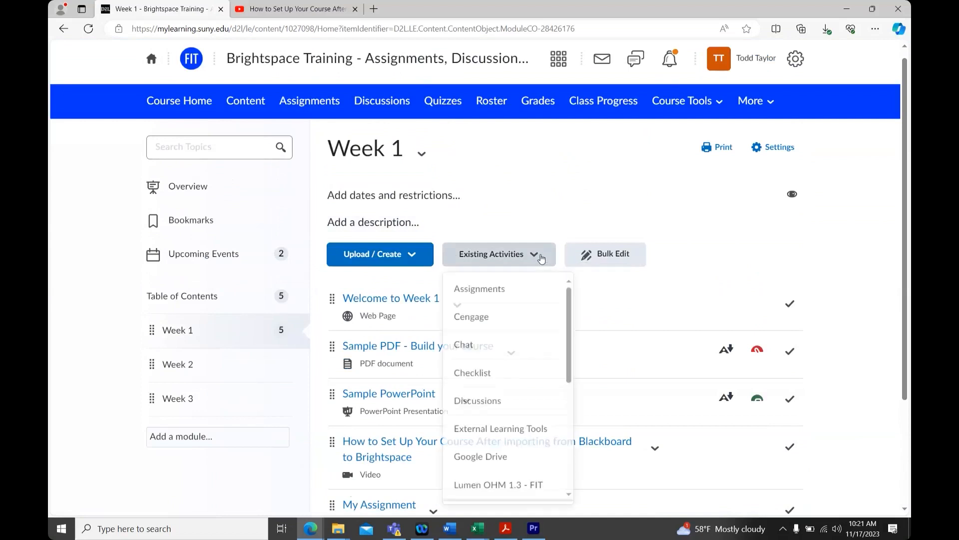
pyautogui.click(540, 404)
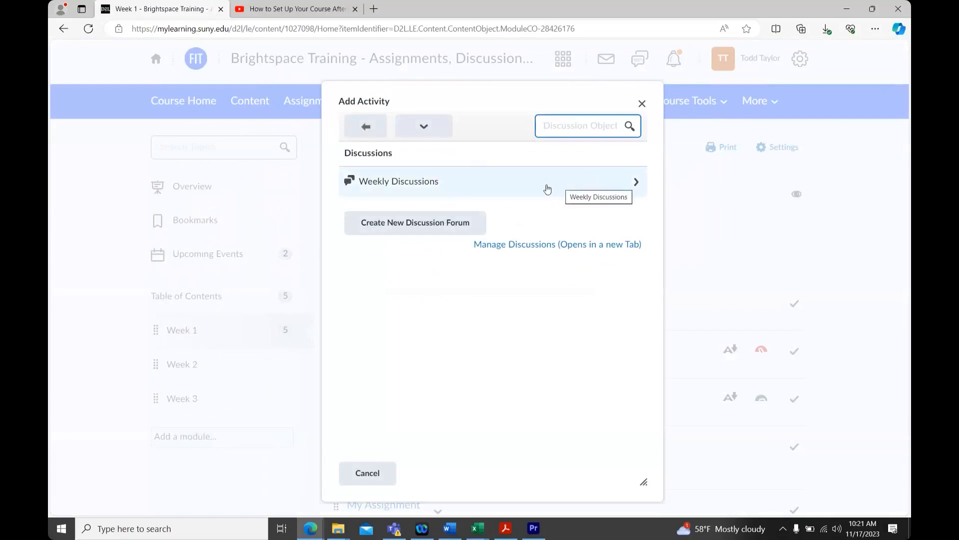
pyautogui.click(600, 184)
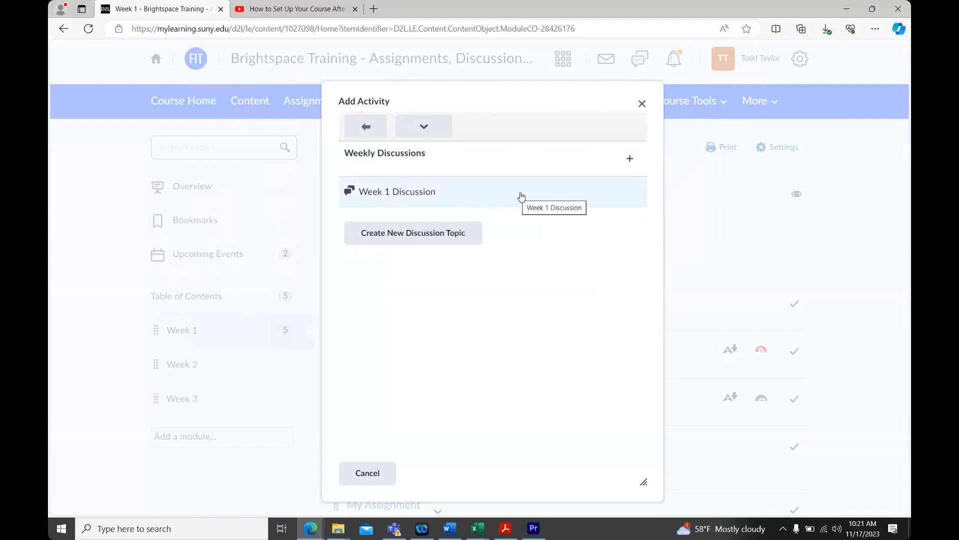
pyautogui.click(521, 195)
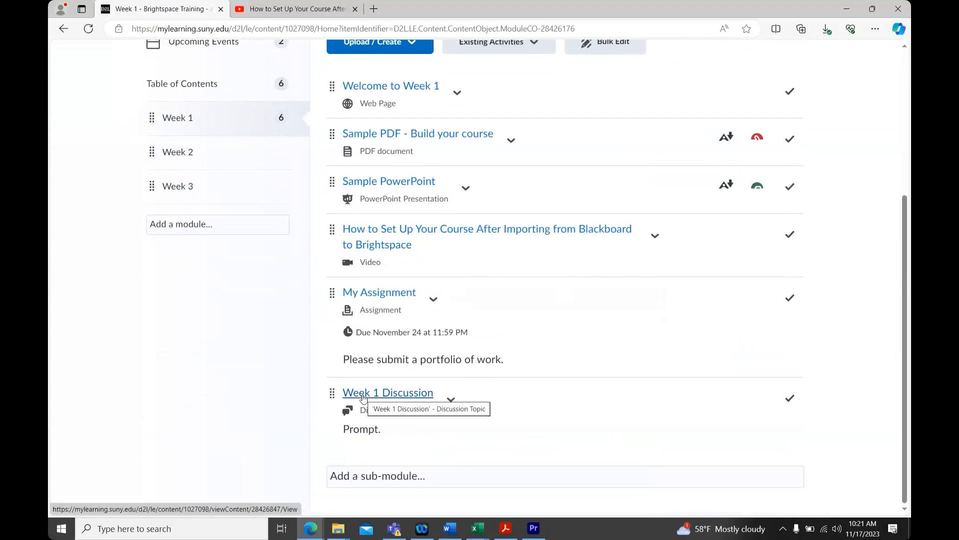
# Step: Add the existing Demo Quiz to the Week 1 module as an activity
pyautogui.scroll(5, 539, 371)
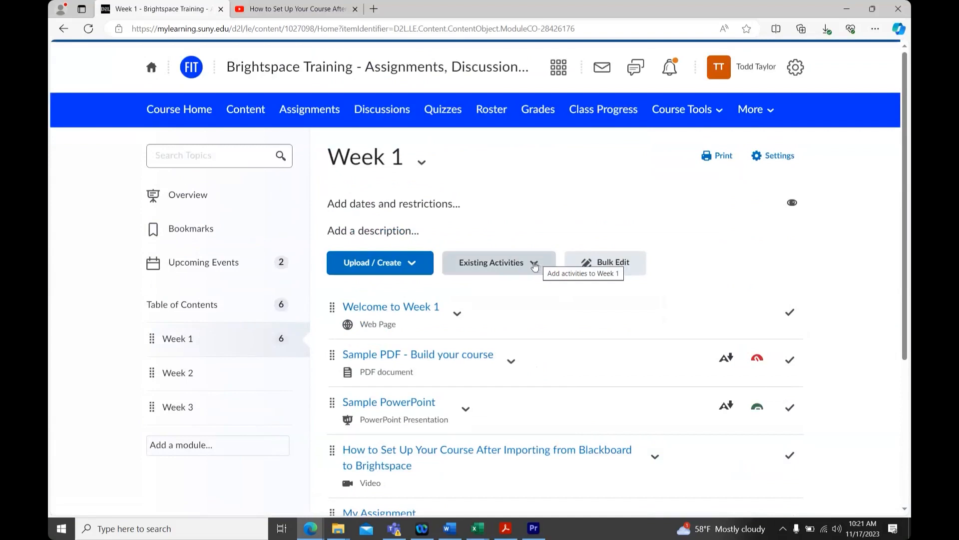
pyautogui.click(528, 264)
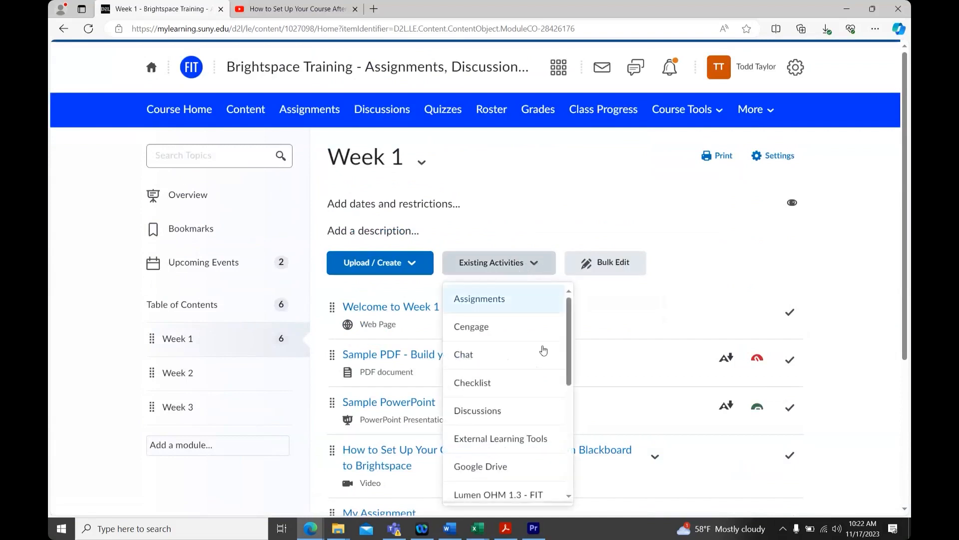
pyautogui.scroll(-3, 505, 345)
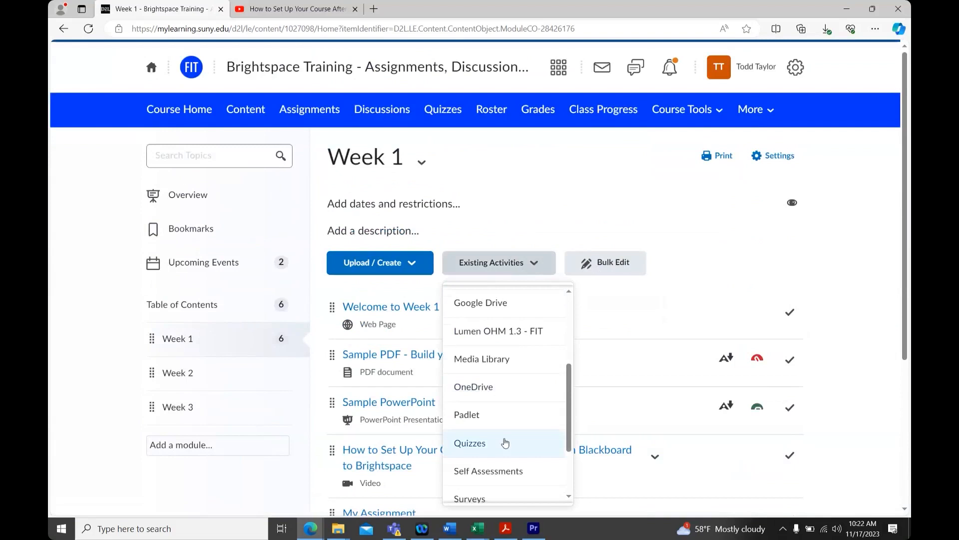
pyautogui.click(505, 442)
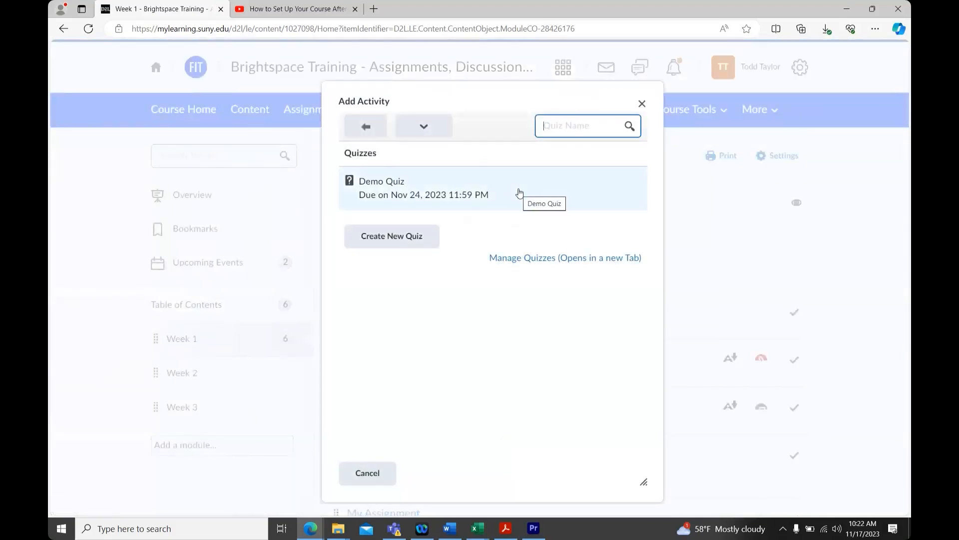
pyautogui.click(519, 193)
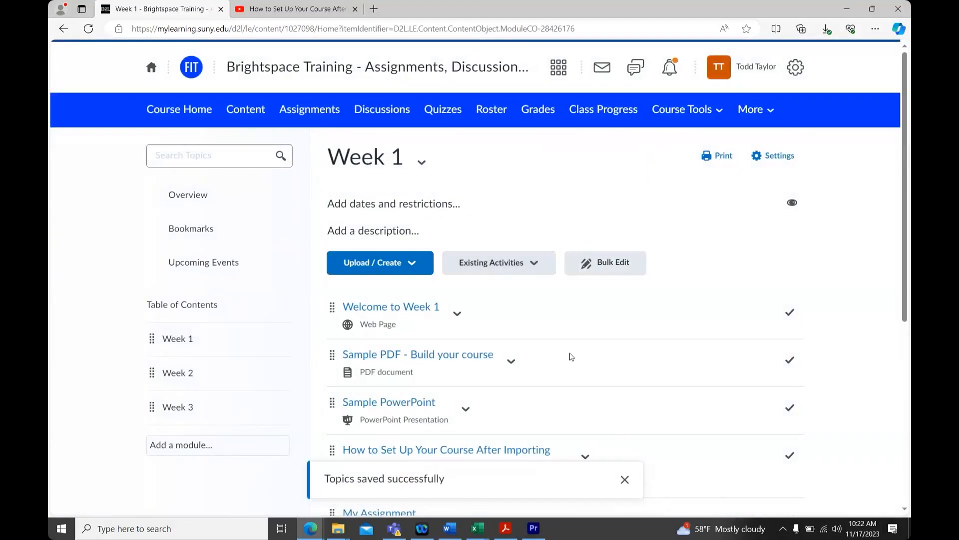
pyautogui.scroll(-6, 572, 356)
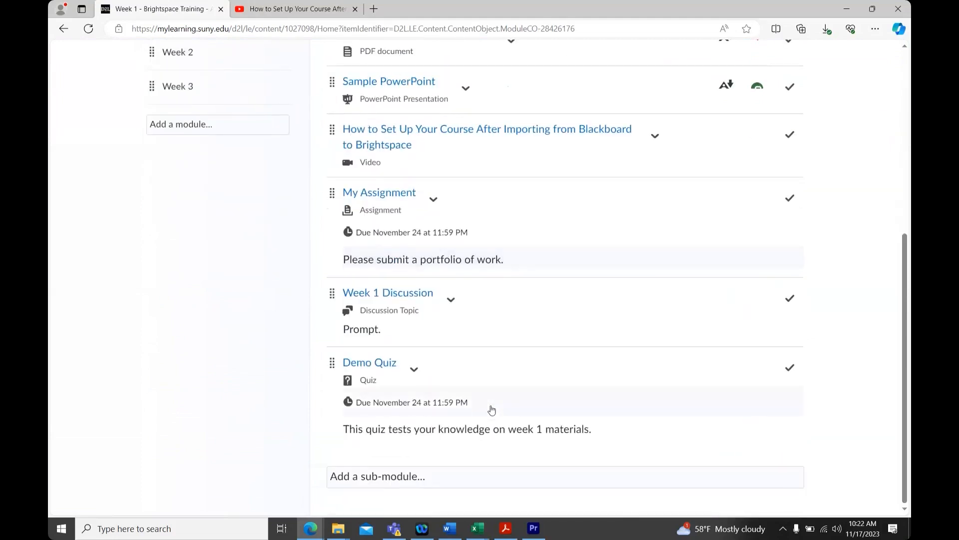
# Step: Switch the course to the FIT - Student (Non-Cascading) role and look over the weekly module cards on the course homepage
pyautogui.scroll(4, 492, 408)
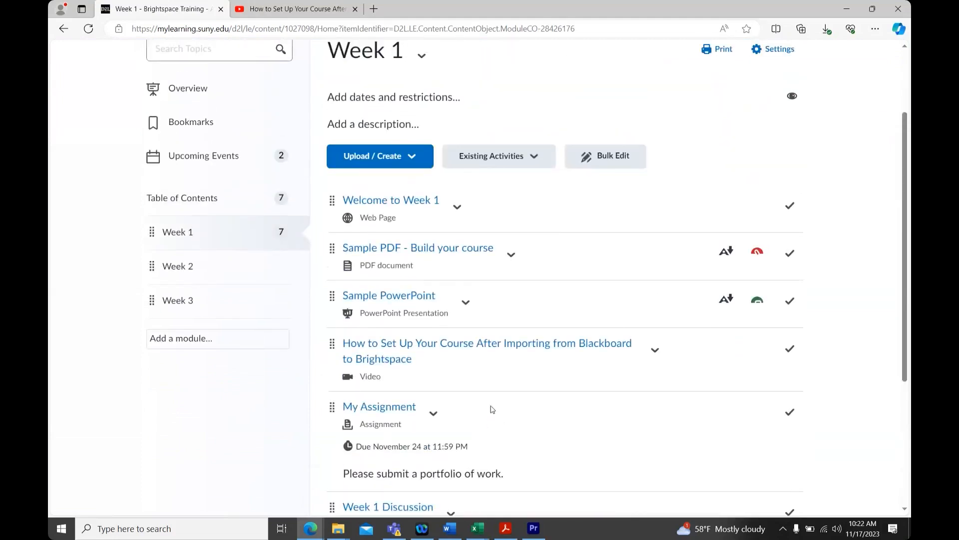
pyautogui.scroll(2, 492, 409)
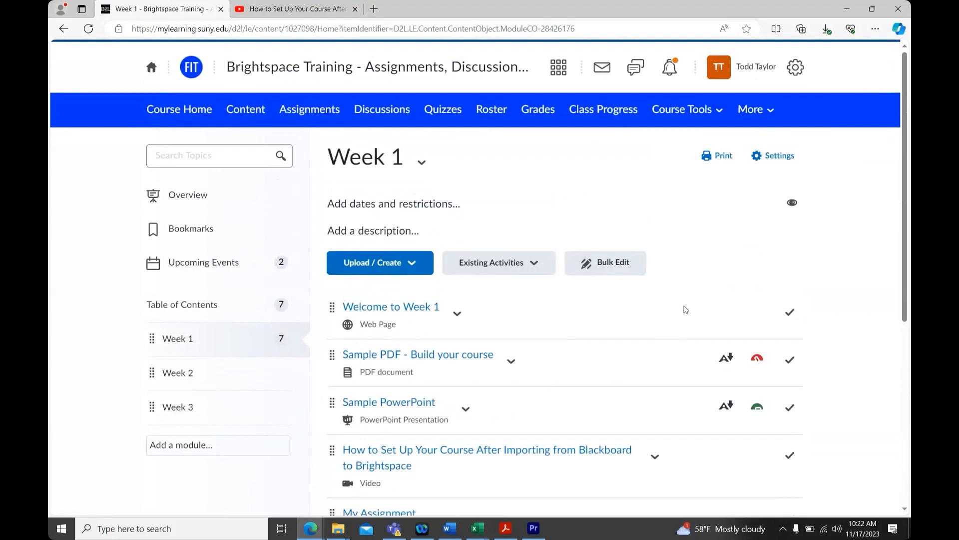
pyautogui.click(758, 71)
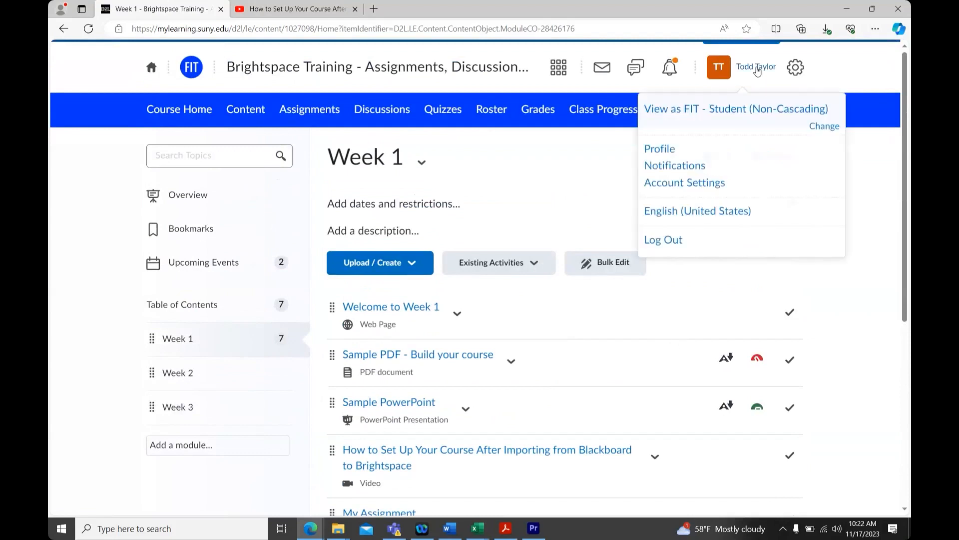
pyautogui.click(755, 109)
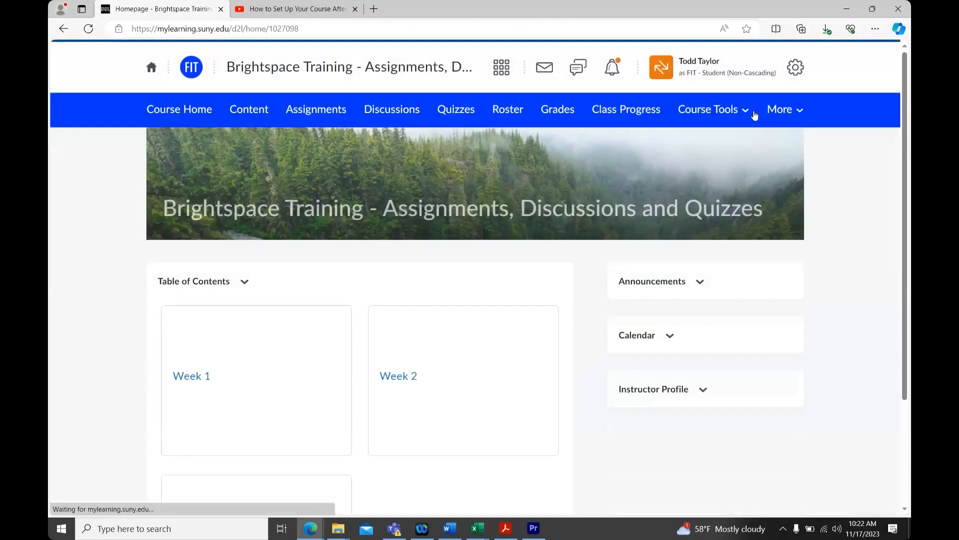
pyautogui.scroll(-1, 120, 287)
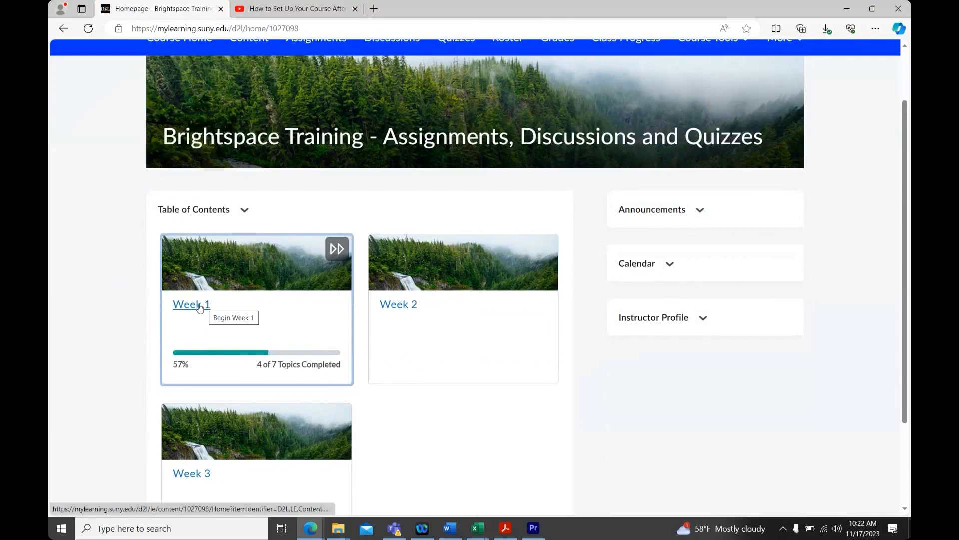
pyautogui.scroll(2, 199, 308)
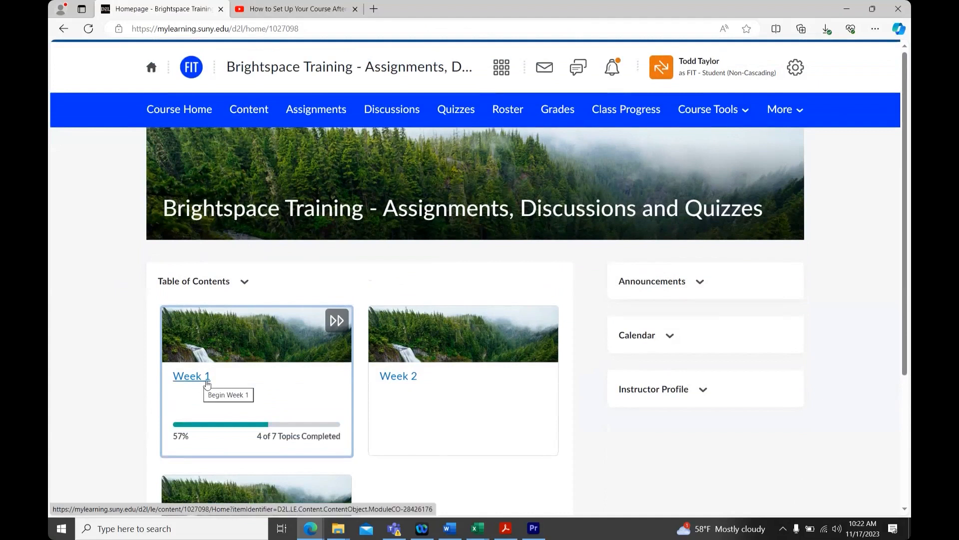
pyautogui.scroll(-4, 199, 382)
pyautogui.scroll(2, 189, 313)
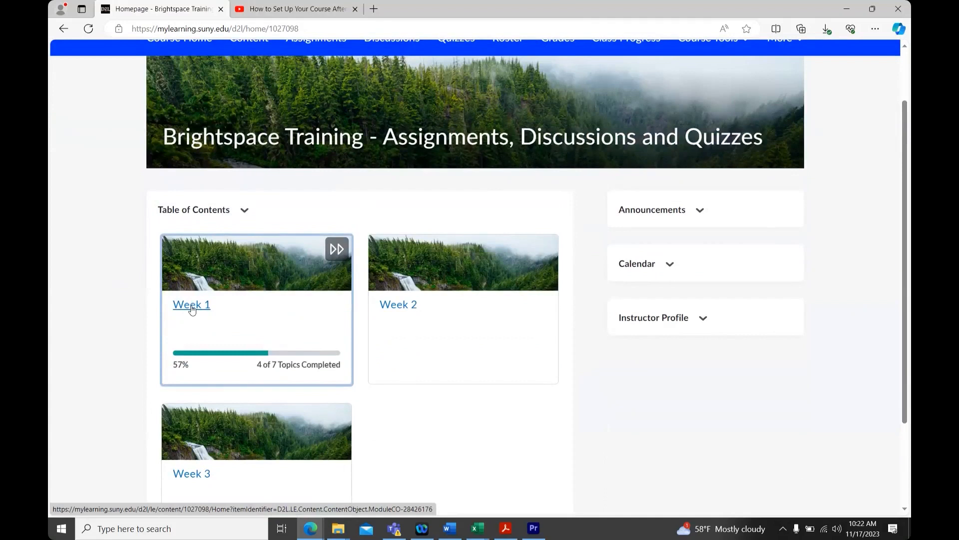
# Step: Open the Week 1 module in the student view, look through its topics, and open the Welcome to Week 1 page
pyautogui.click(192, 305)
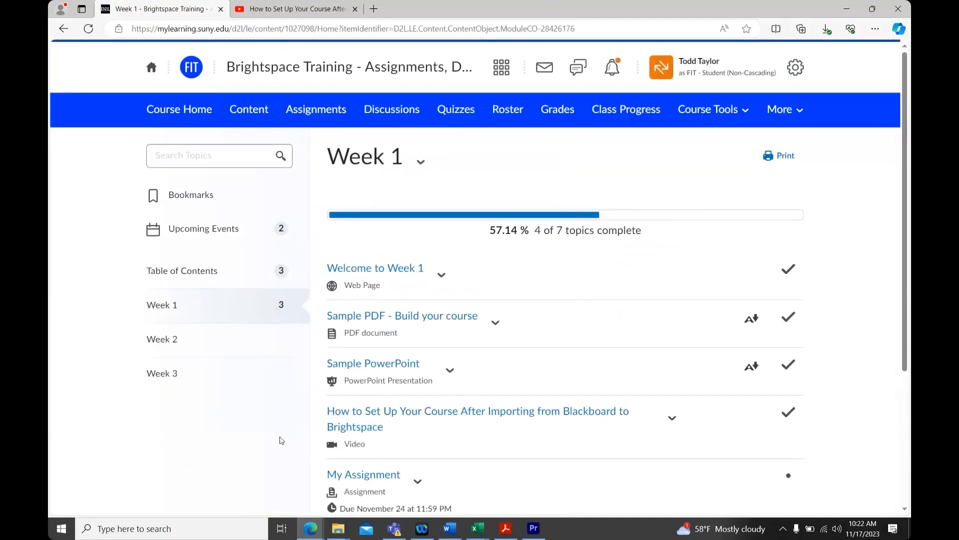
pyautogui.scroll(-5, 480, 310)
pyautogui.scroll(4, 499, 396)
pyautogui.click(389, 215)
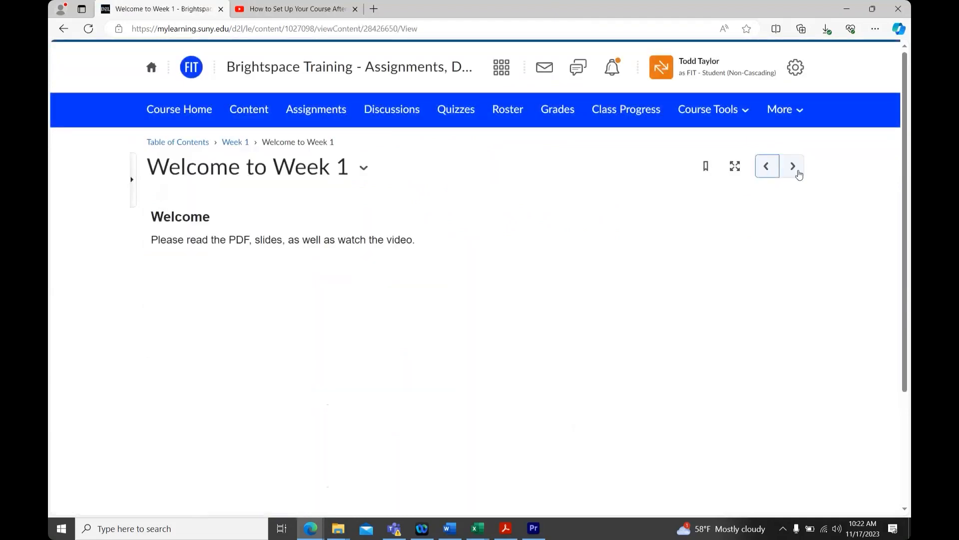